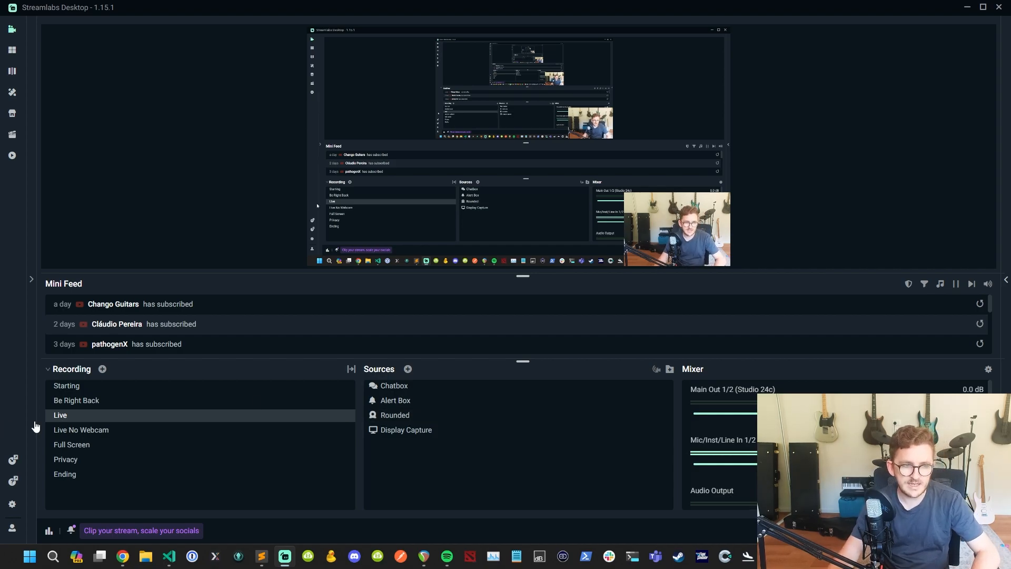
Step: Switch between the 'Live No Webcam' and 'Live' scenes, ending on Live with the webcam overlay
{"action": "left_click", "coordinate": [81, 432]}
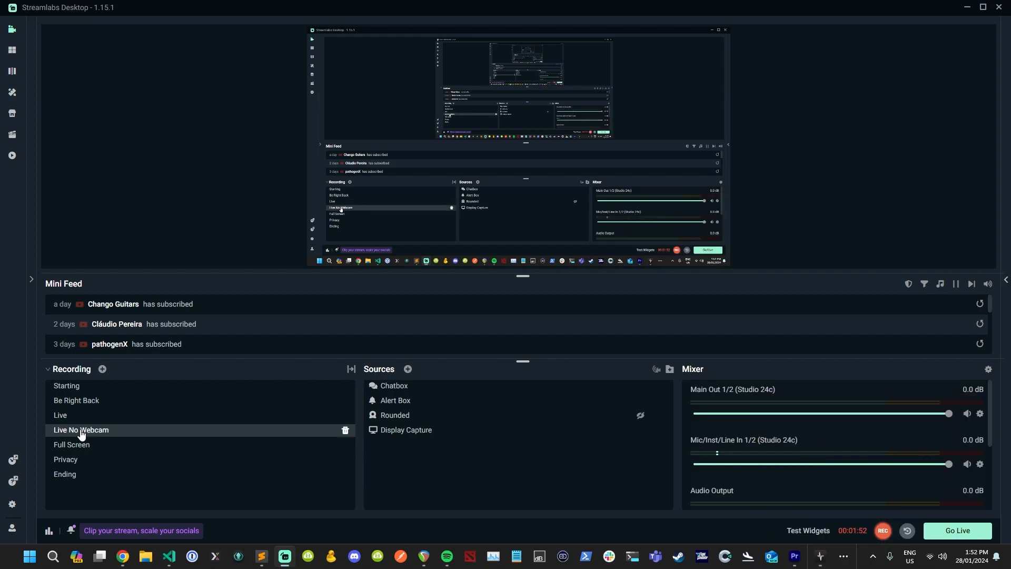
{"action": "mouse_move", "coordinate": [189, 444]}
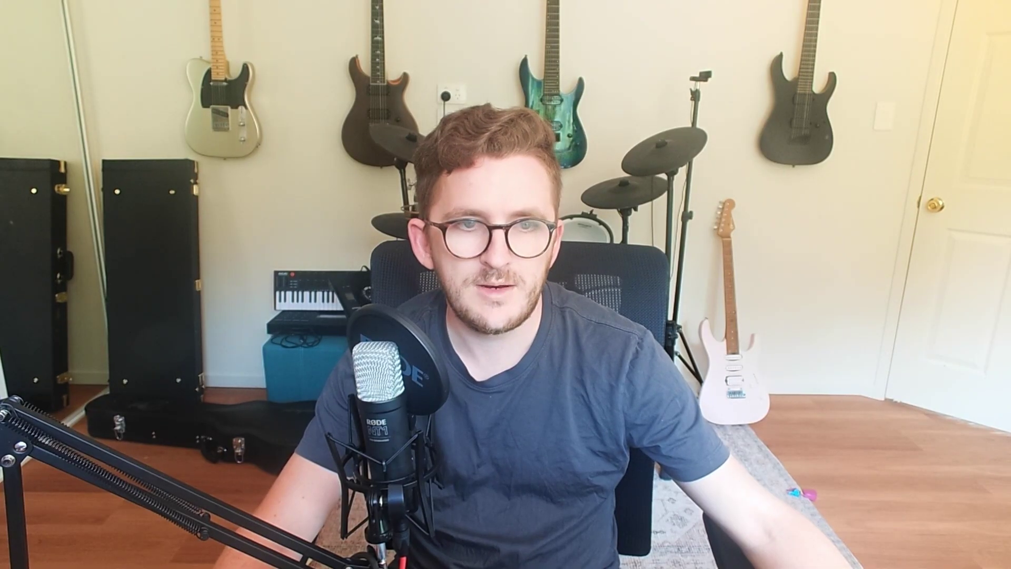
{"action": "left_click", "coordinate": [102, 431]}
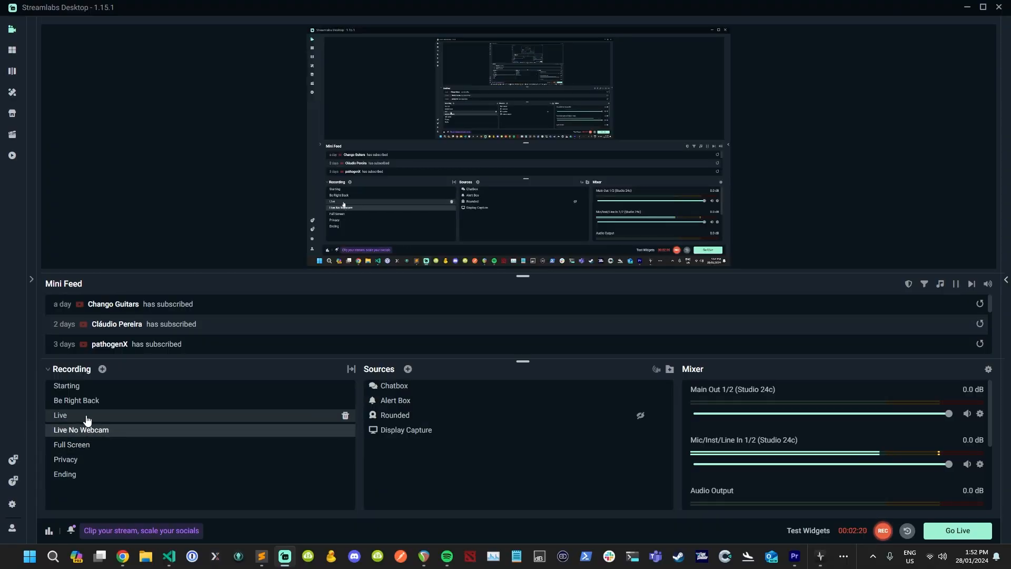
{"action": "left_click", "coordinate": [79, 416]}
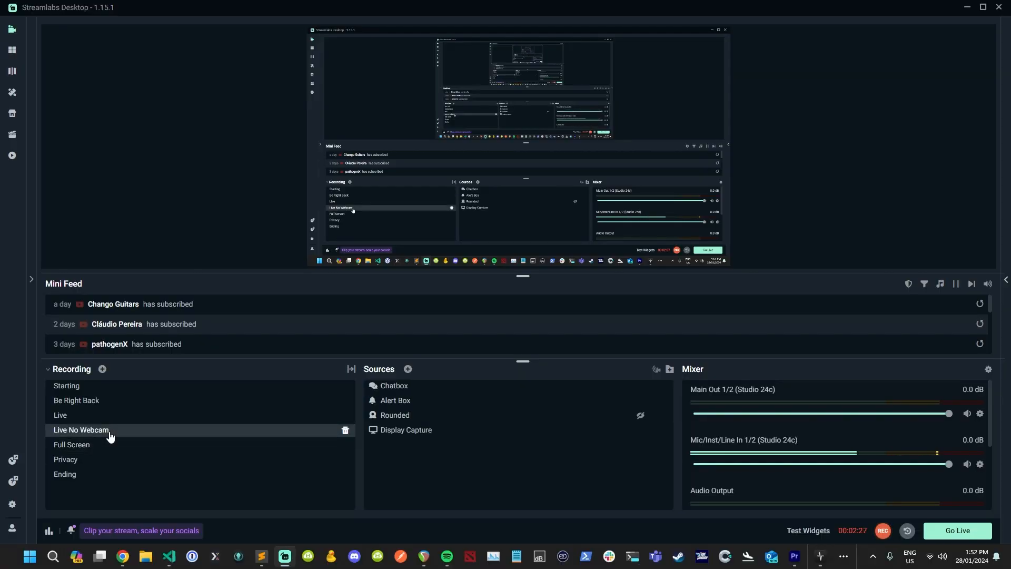
{"action": "left_click", "coordinate": [79, 415]}
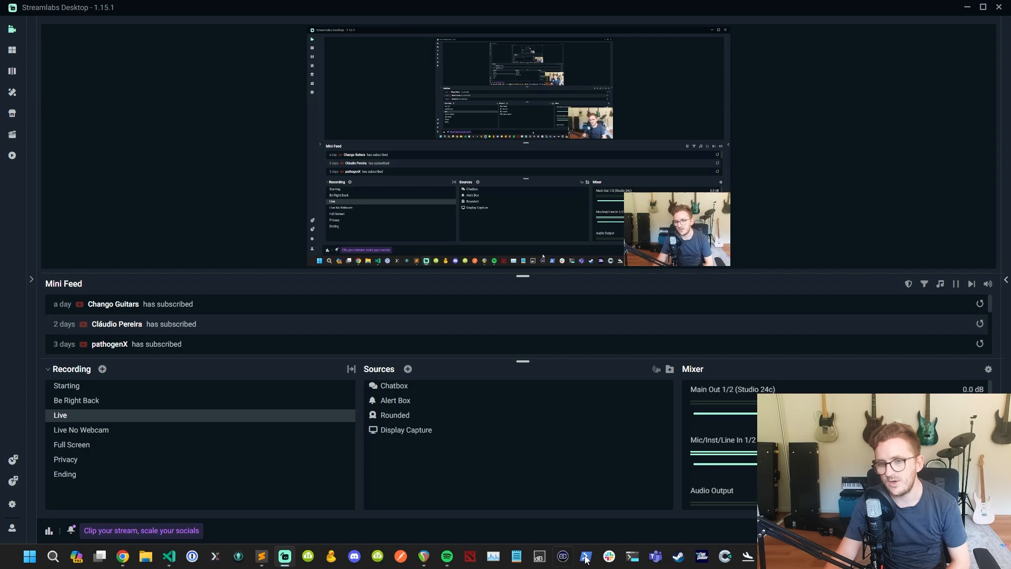
{"action": "scroll", "coordinate": [719, 443], "scroll_direction": "down", "scroll_amount": 3}
{"action": "scroll", "coordinate": [719, 443], "scroll_direction": "down", "scroll_amount": 3}
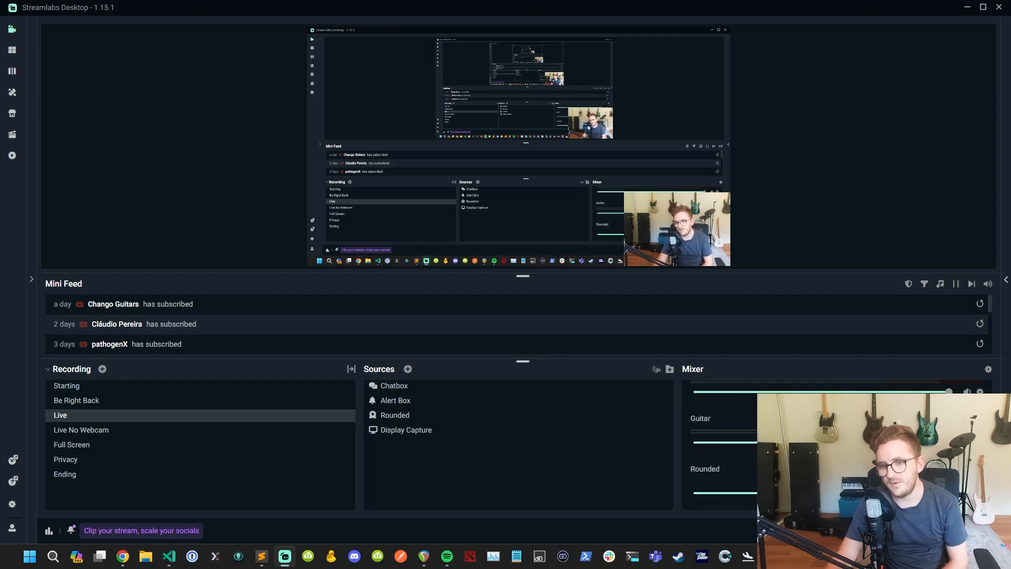
{"action": "scroll", "coordinate": [719, 442], "scroll_direction": "up", "scroll_amount": 3}
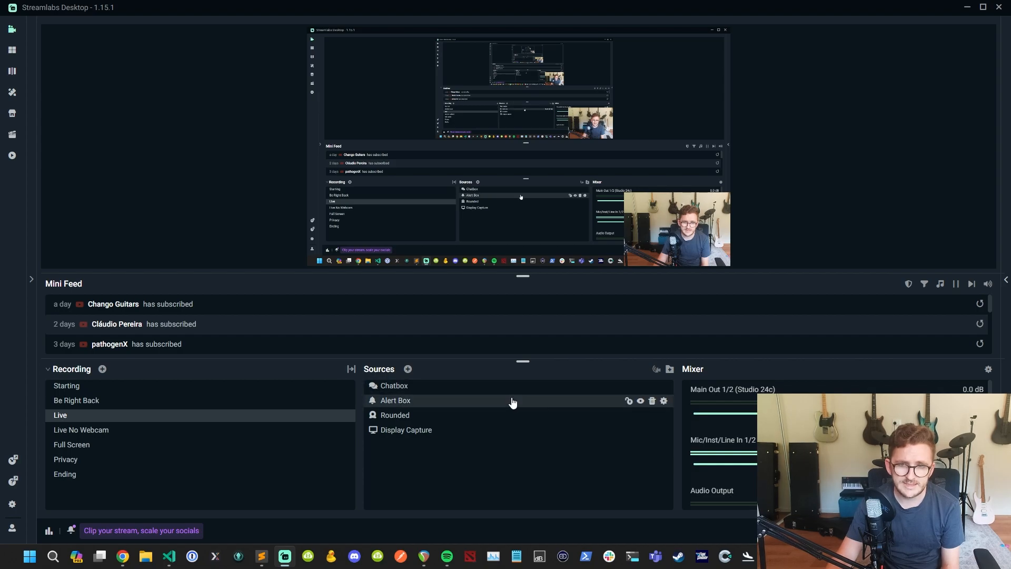
{"action": "mouse_move", "coordinate": [513, 400]}
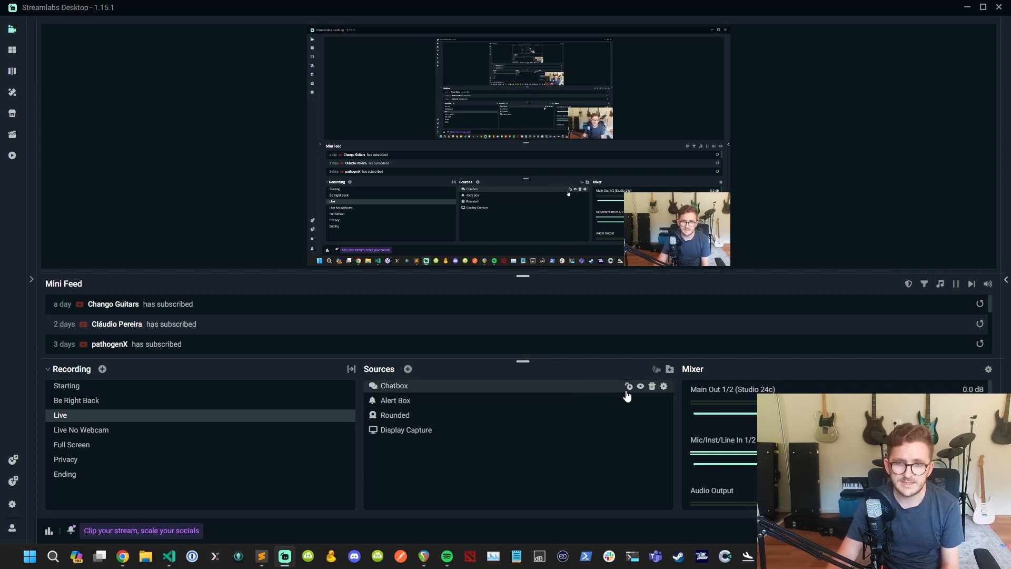
Step: Remove the Alert Box and Chatbox sources from the Live scene, confirming each
{"action": "left_click", "coordinate": [653, 403]}
{"action": "left_click", "coordinate": [534, 278]}
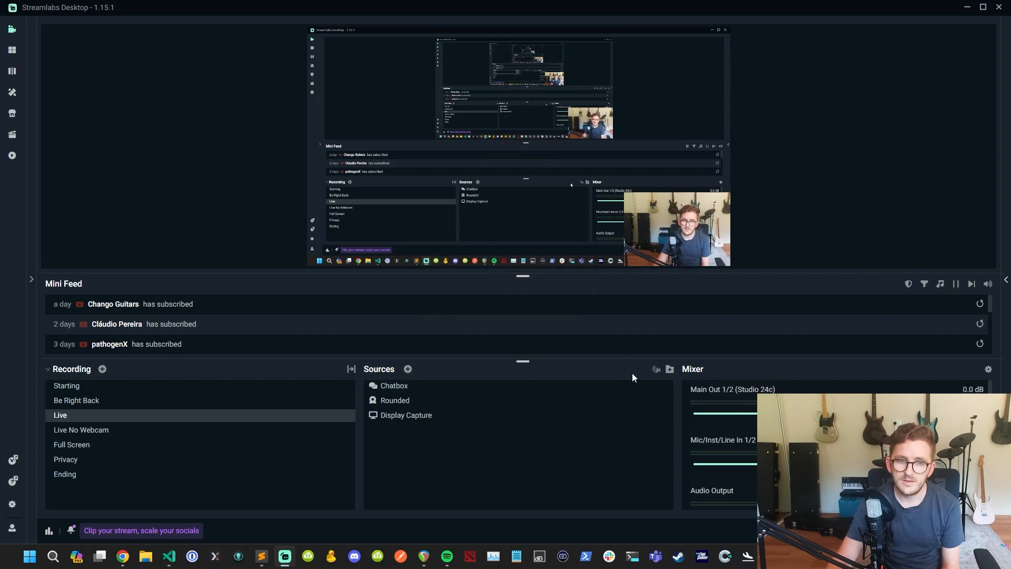
{"action": "mouse_move", "coordinate": [514, 385]}
{"action": "left_click", "coordinate": [652, 387]}
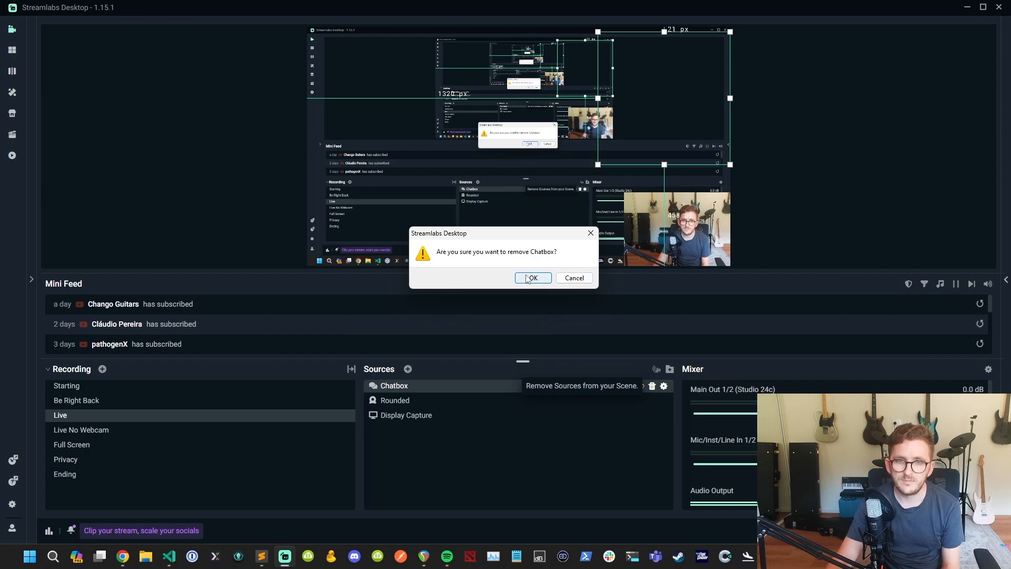
{"action": "left_click", "coordinate": [530, 278]}
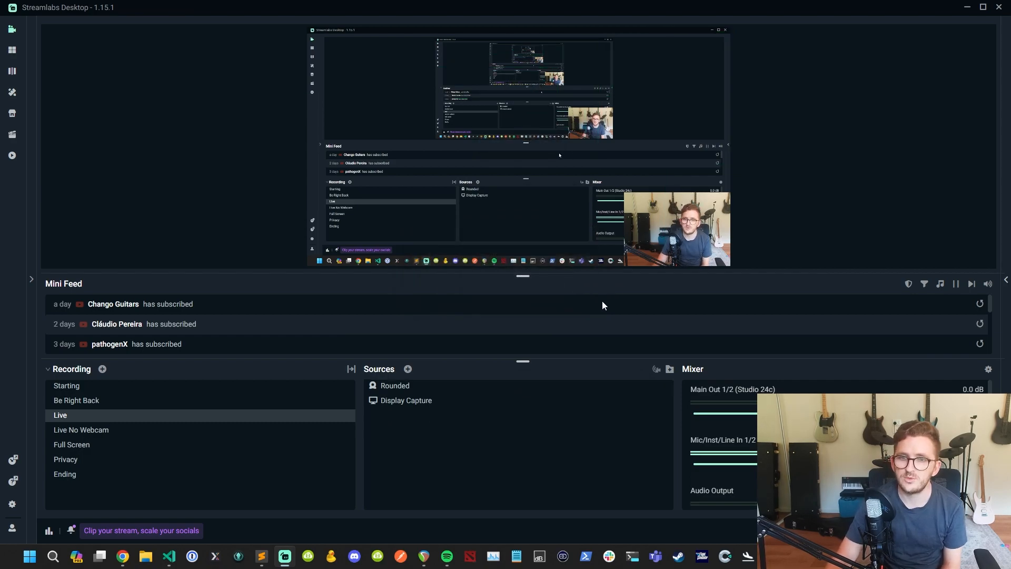
Step: Review the Rounded and Display Capture sources unchanged, then switch to Live No Webcam
{"action": "left_click", "coordinate": [405, 385]}
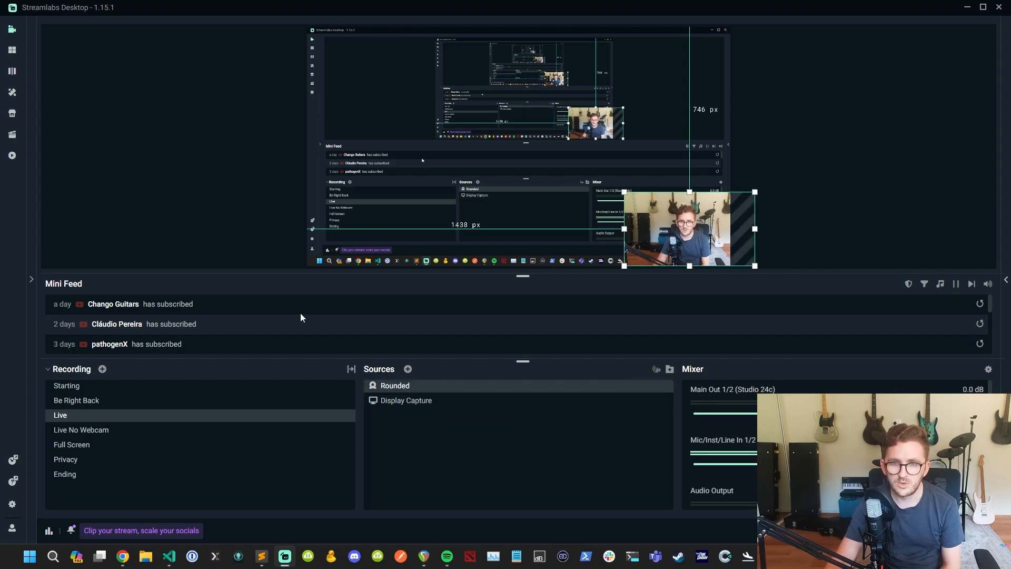
{"action": "left_click", "coordinate": [805, 153]}
{"action": "mouse_move", "coordinate": [406, 400]}
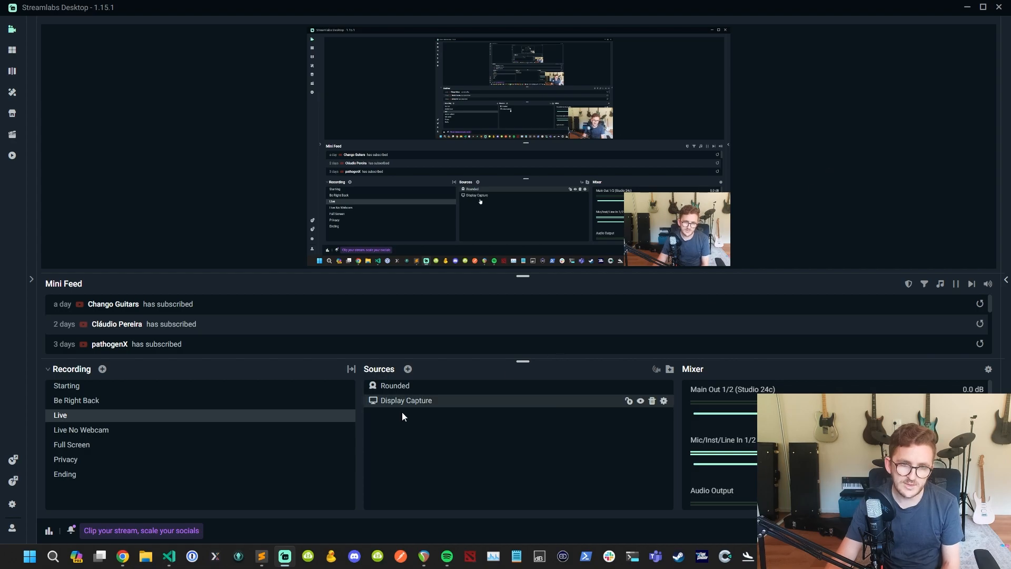
{"action": "double_click", "coordinate": [390, 400]}
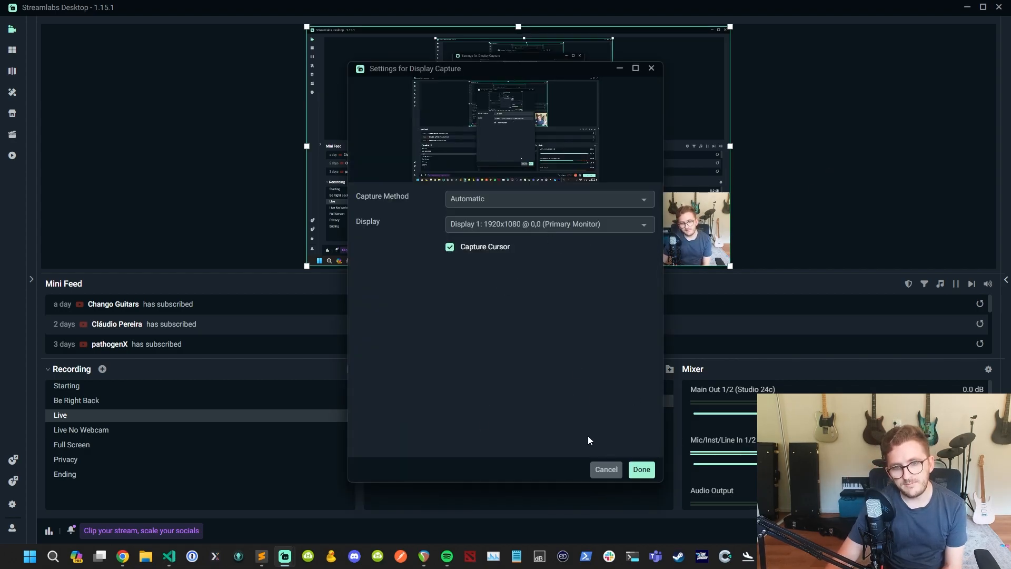
{"action": "left_click", "coordinate": [606, 469]}
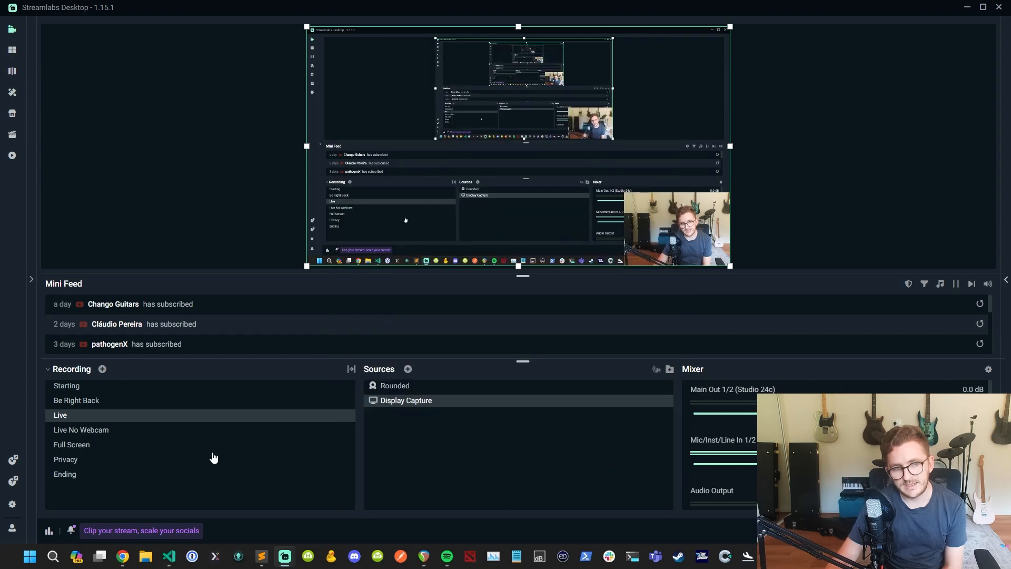
{"action": "left_click", "coordinate": [96, 430]}
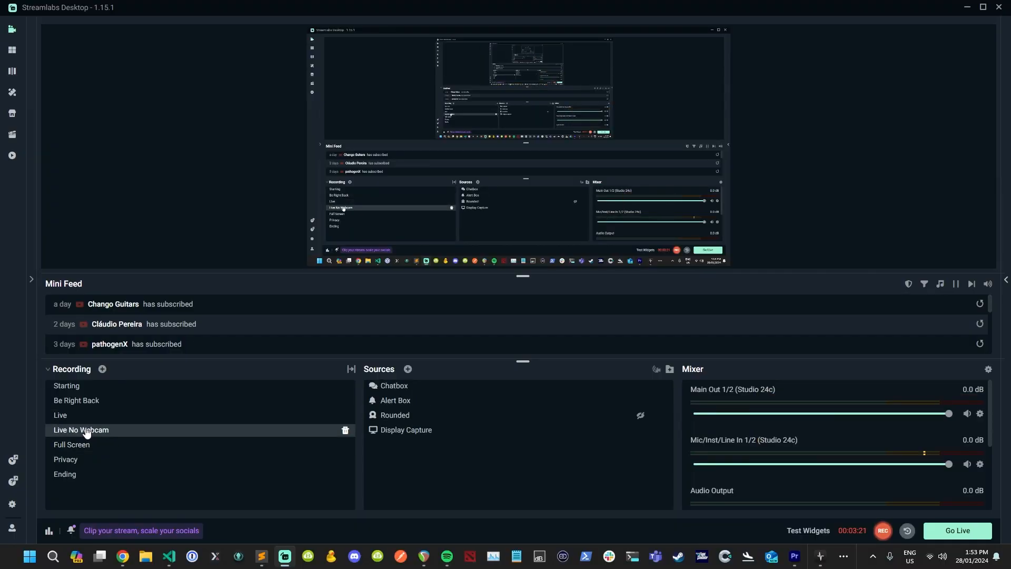
{"action": "mouse_move", "coordinate": [442, 415]}
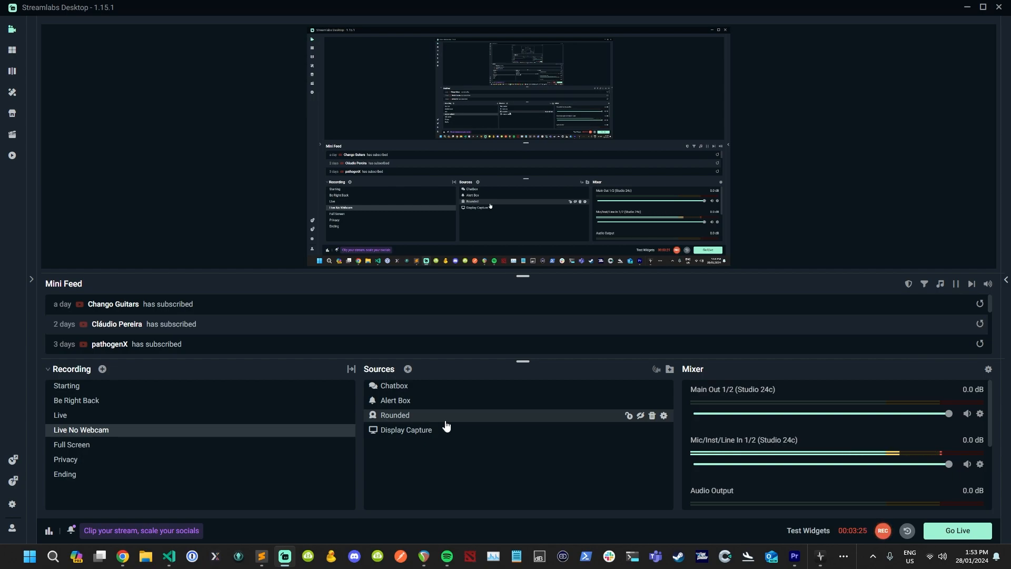
Step: Remove the Chatbox and Alert Box sources from the Live No Webcam scene, confirming each
{"action": "left_click", "coordinate": [652, 386]}
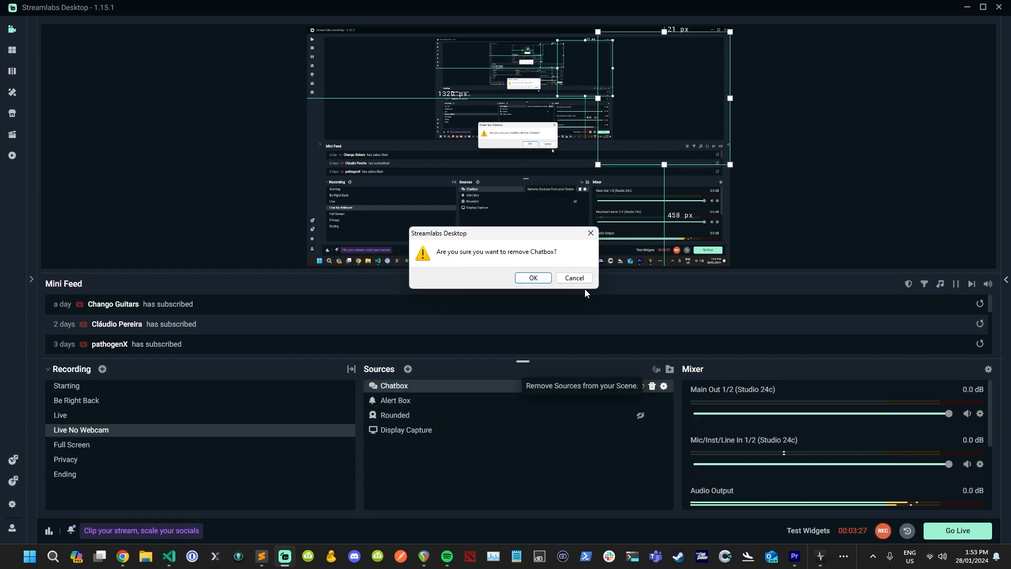
{"action": "left_click", "coordinate": [528, 276]}
{"action": "left_click", "coordinate": [394, 385]}
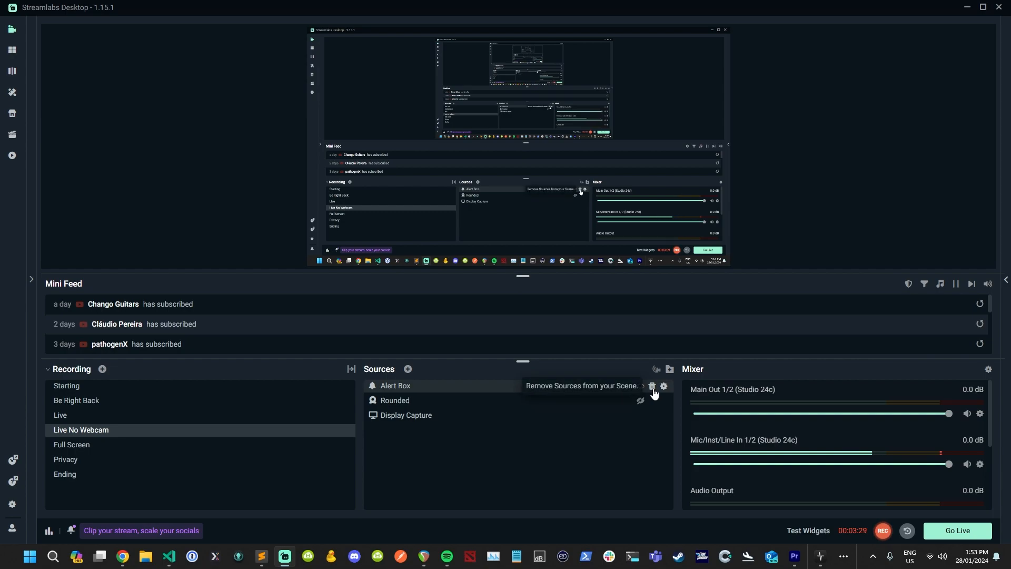
{"action": "left_click", "coordinate": [652, 385]}
{"action": "left_click", "coordinate": [528, 276]}
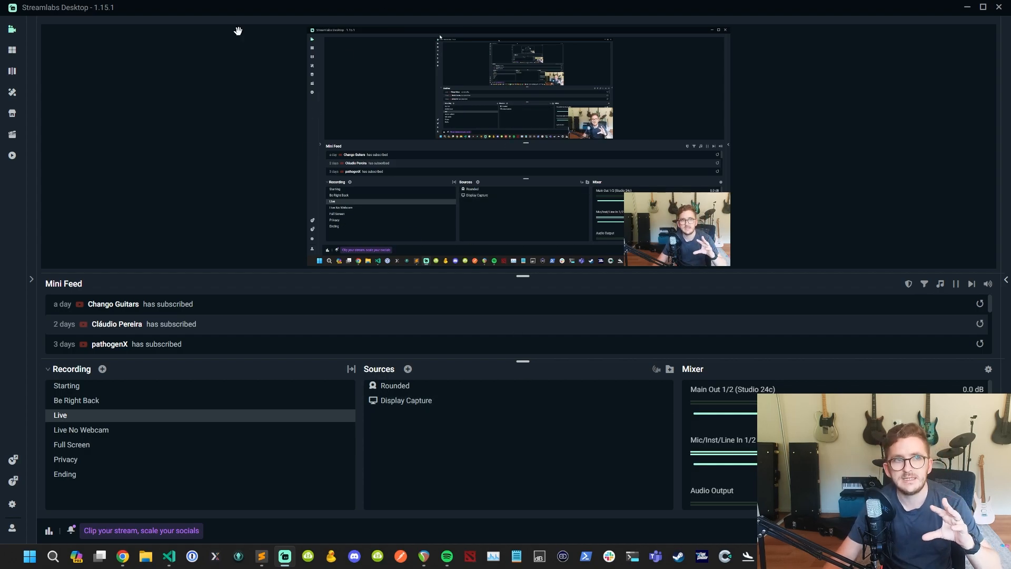
Step: Show the Audio settings page with desktop and mic/auxiliary devices, window moved up and left
{"action": "left_click", "coordinate": [12, 504]}
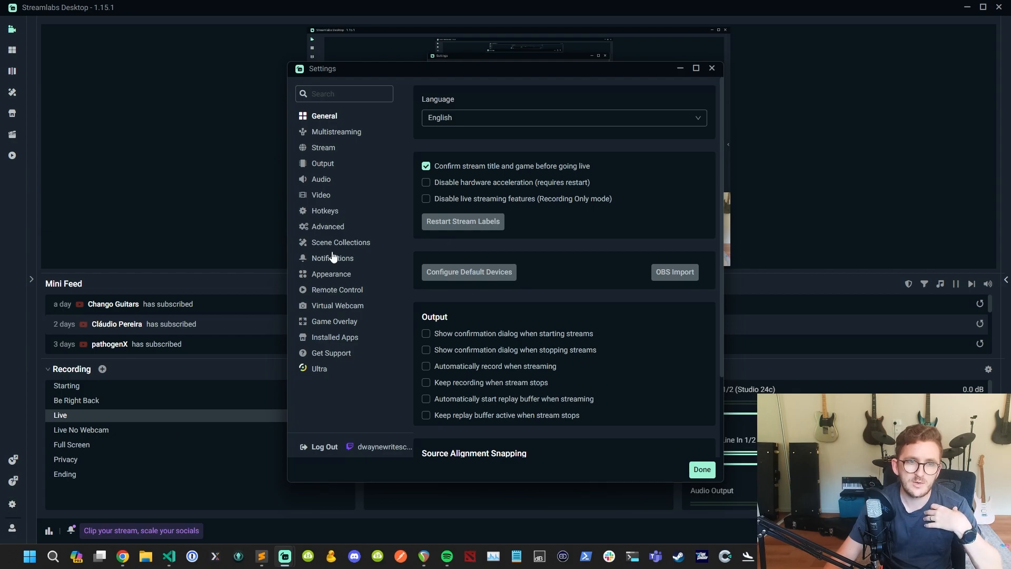
{"action": "left_click", "coordinate": [321, 180]}
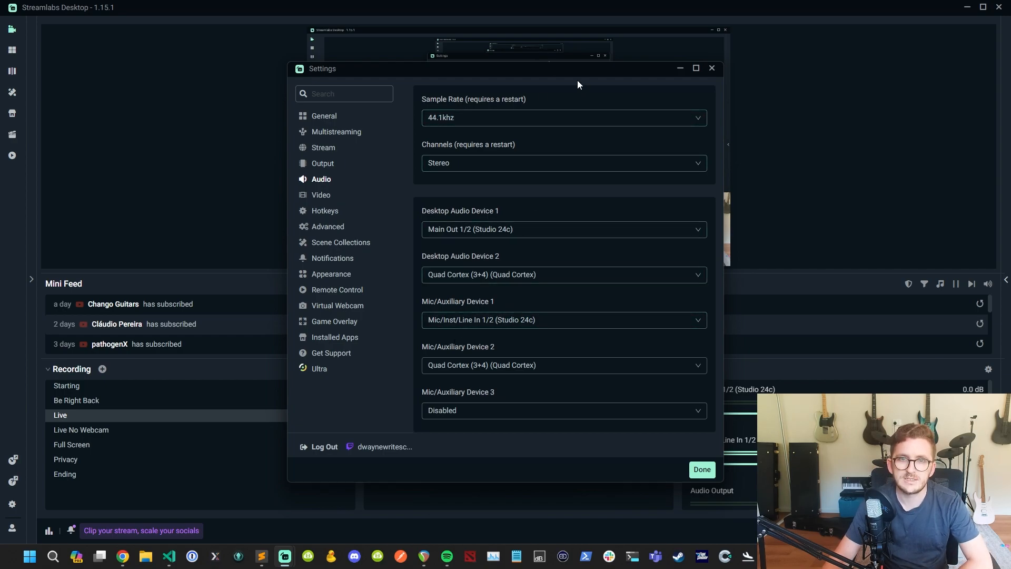
{"action": "left_click_drag", "start_coordinate": [577, 80], "coordinate": [452, 69]}
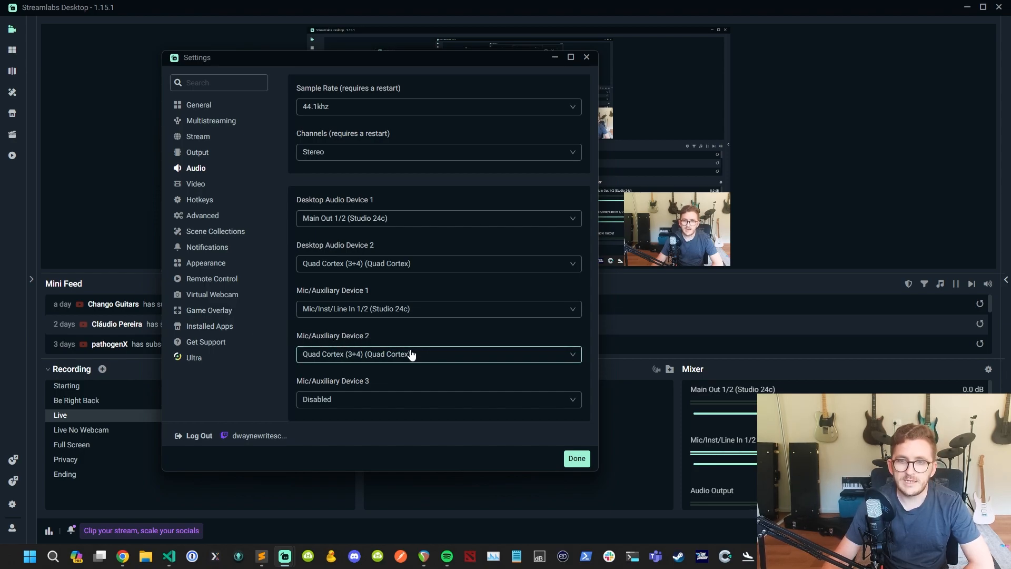
{"action": "left_click", "coordinate": [390, 358]}
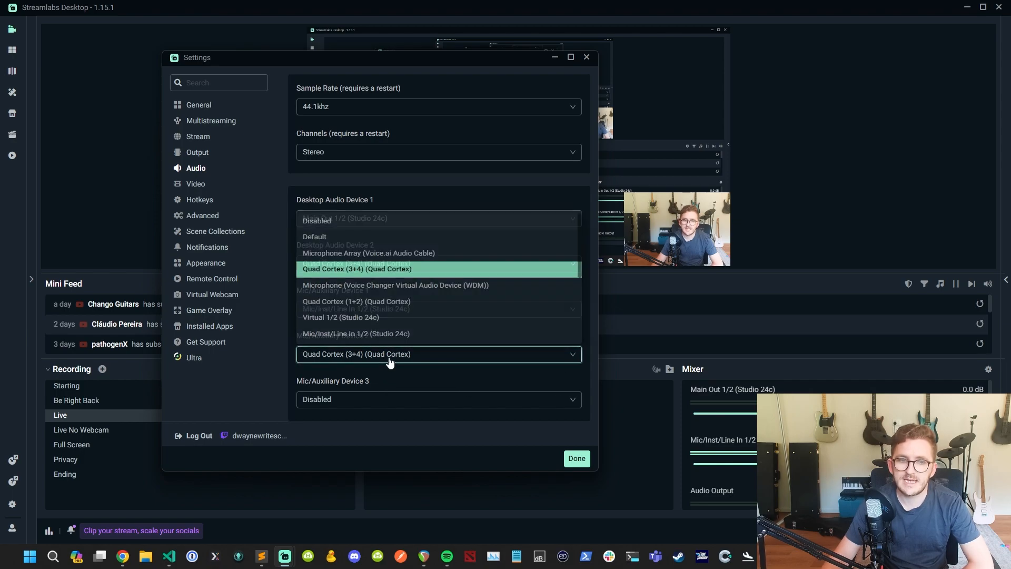
{"action": "left_click", "coordinate": [389, 355]}
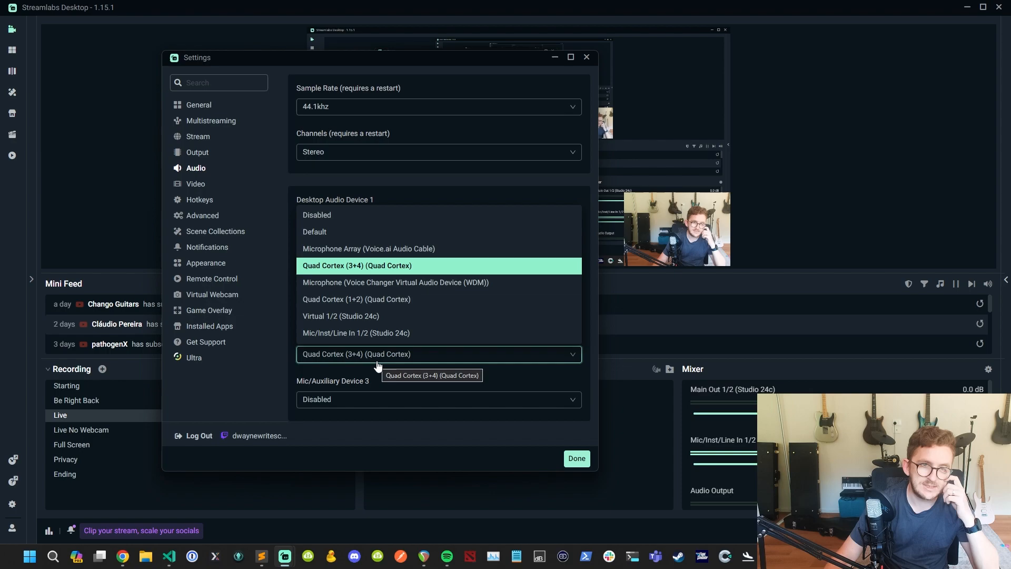
{"action": "left_click", "coordinate": [377, 364]}
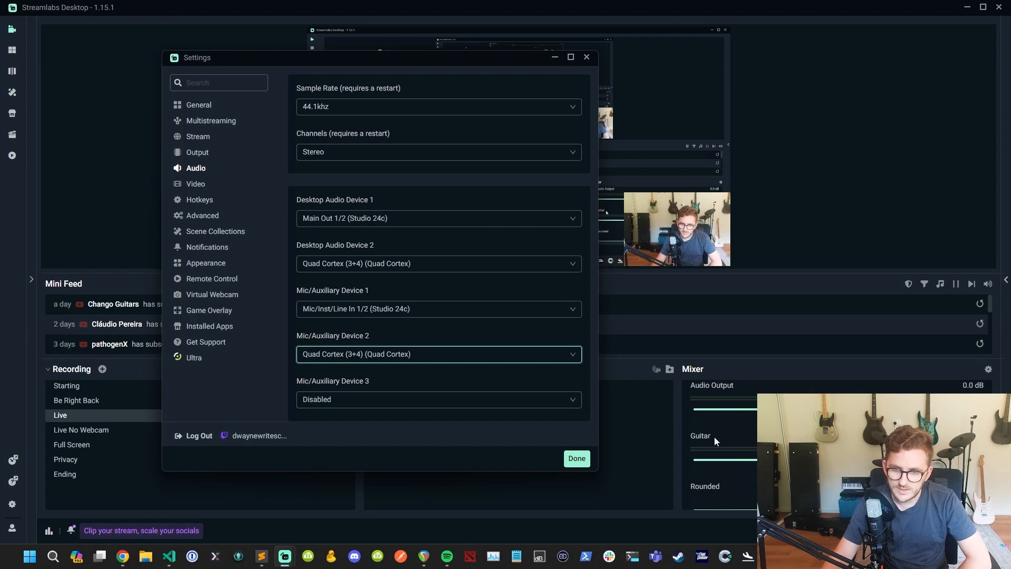
Step: Review the Output settings: Recording uses Audio Tracks 1–3, plus the per-track audio page
{"action": "left_click", "coordinate": [196, 152]}
{"action": "left_click", "coordinate": [365, 131]}
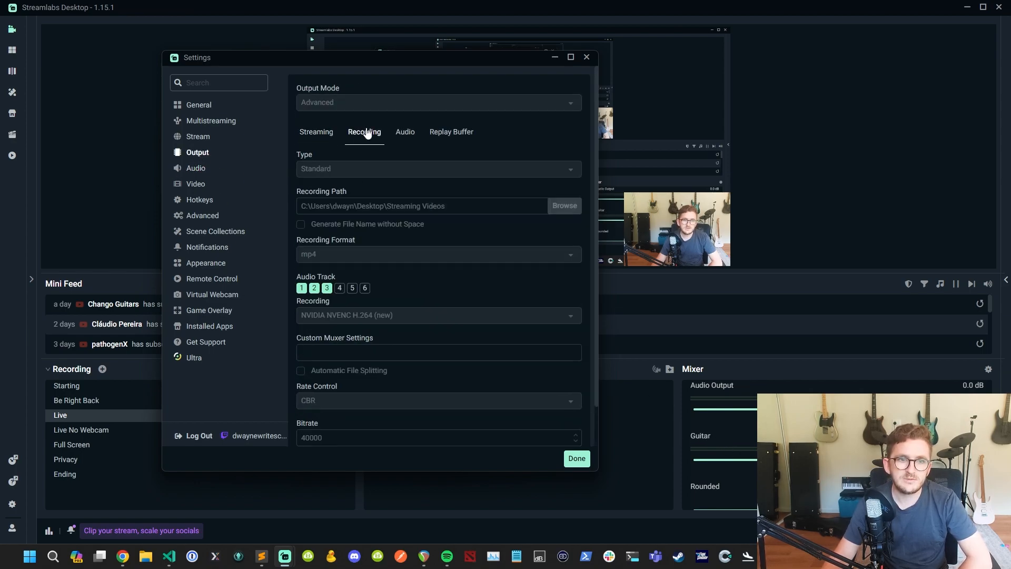
{"action": "scroll", "coordinate": [466, 304], "scroll_direction": "down", "scroll_amount": 3}
{"action": "scroll", "coordinate": [466, 300], "scroll_direction": "up", "scroll_amount": 3}
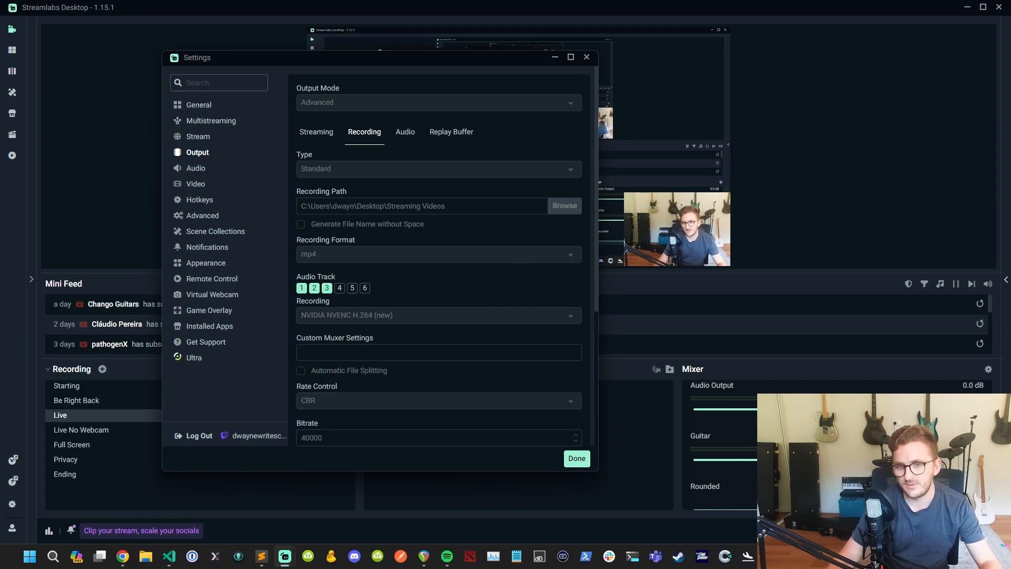
{"action": "scroll", "coordinate": [305, 335], "scroll_direction": "down", "scroll_amount": 3}
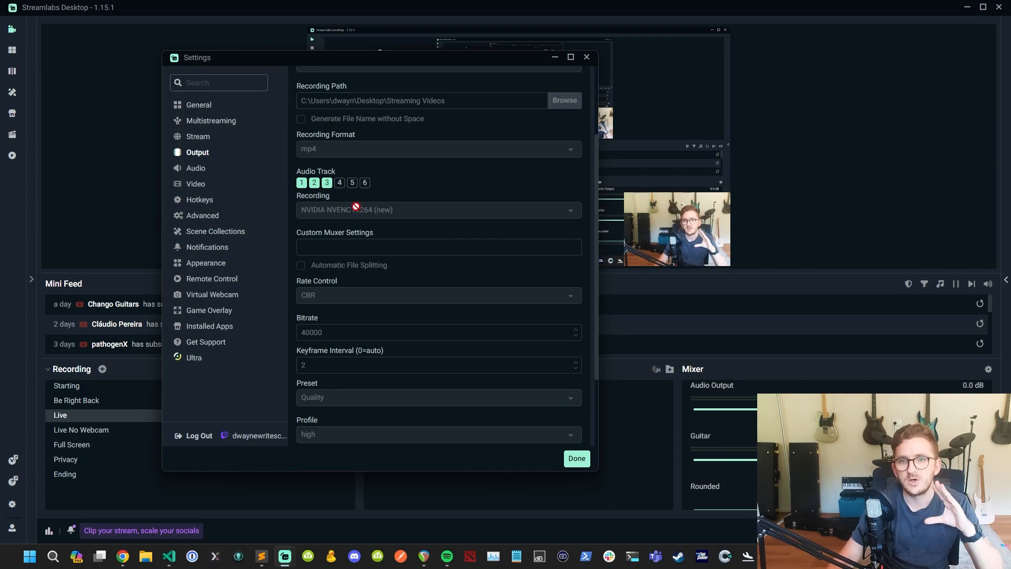
{"action": "scroll", "coordinate": [376, 275], "scroll_direction": "down", "scroll_amount": 3}
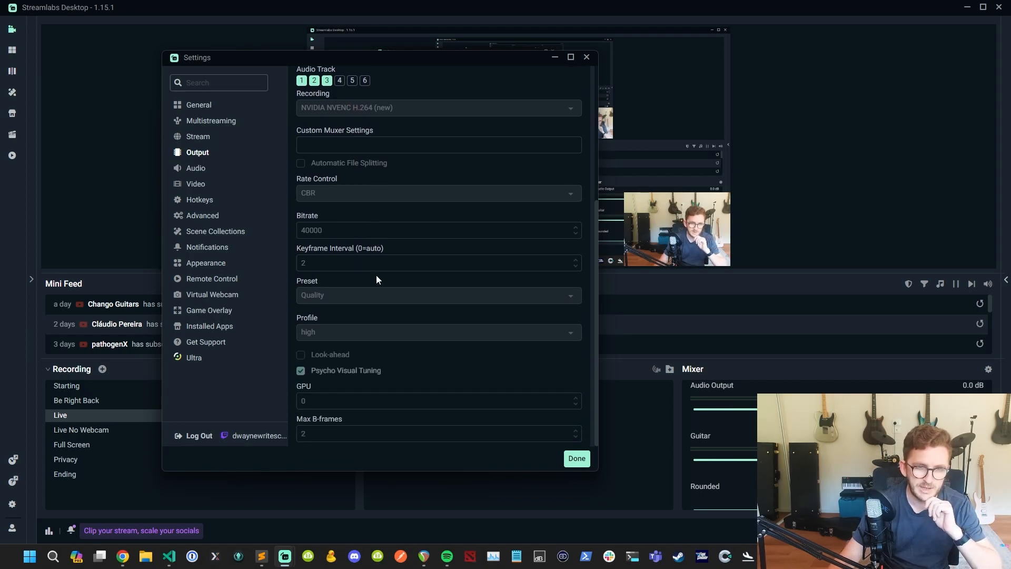
{"action": "scroll", "coordinate": [380, 276], "scroll_direction": "up", "scroll_amount": 5}
{"action": "scroll", "coordinate": [325, 222], "scroll_direction": "up", "scroll_amount": 2}
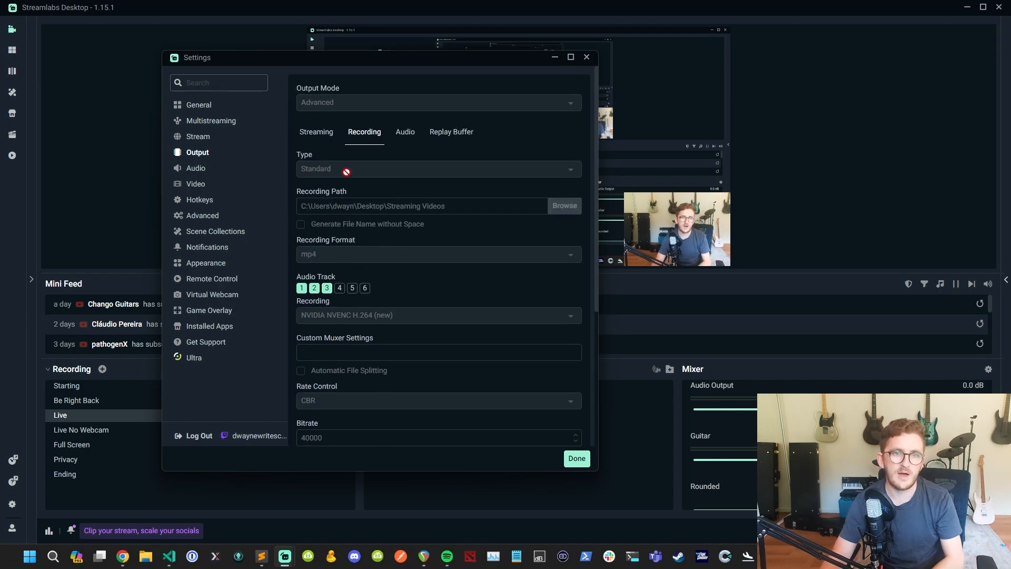
{"action": "left_click", "coordinate": [406, 132]}
{"action": "scroll", "coordinate": [485, 295], "scroll_direction": "down", "scroll_amount": 5}
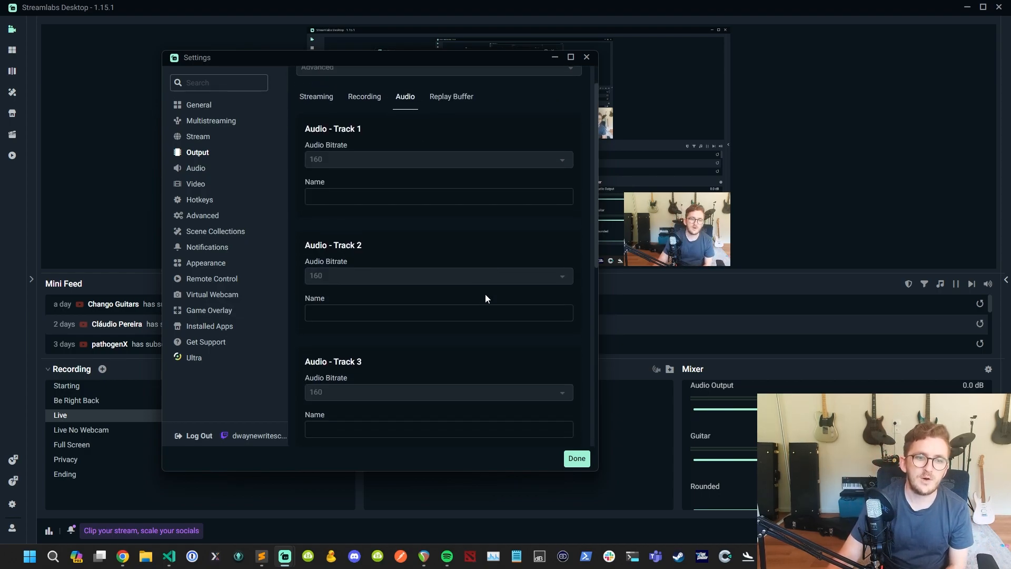
{"action": "scroll", "coordinate": [470, 290], "scroll_direction": "down", "scroll_amount": 5}
{"action": "scroll", "coordinate": [469, 290], "scroll_direction": "down", "scroll_amount": 5}
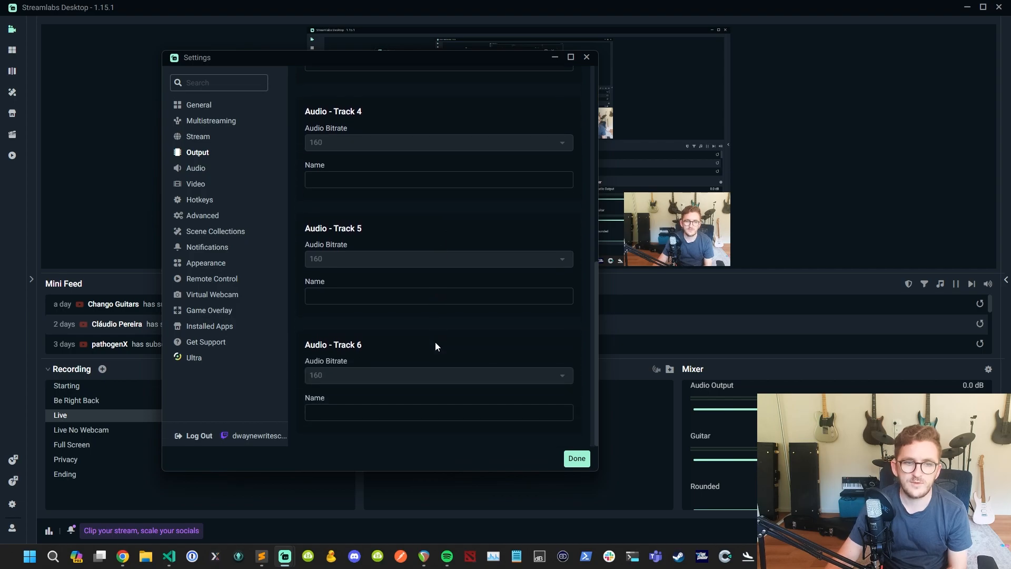
{"action": "scroll", "coordinate": [383, 363], "scroll_direction": "up", "scroll_amount": 5}
{"action": "scroll", "coordinate": [383, 362], "scroll_direction": "up", "scroll_amount": 5}
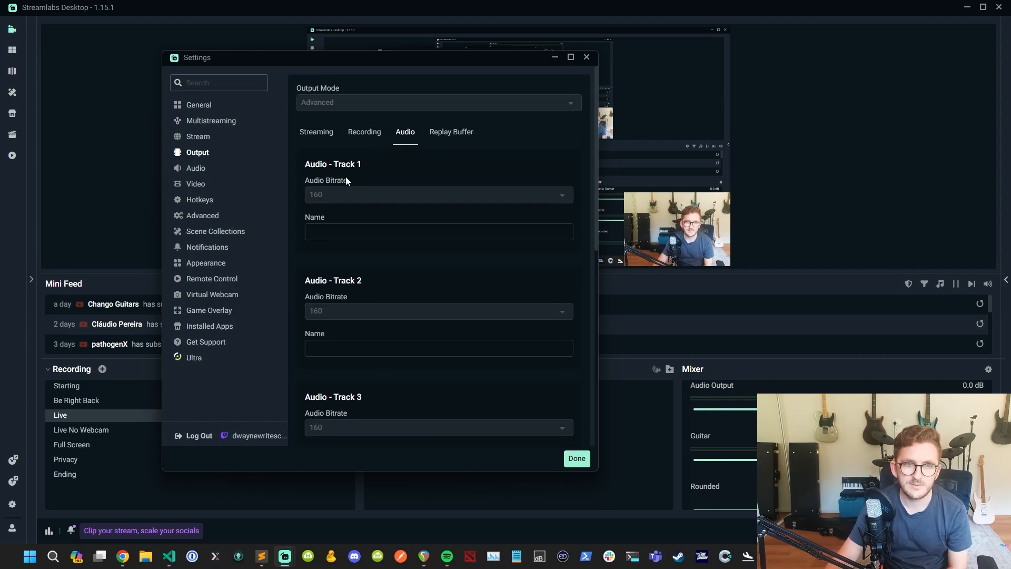
{"action": "left_click", "coordinate": [358, 132]}
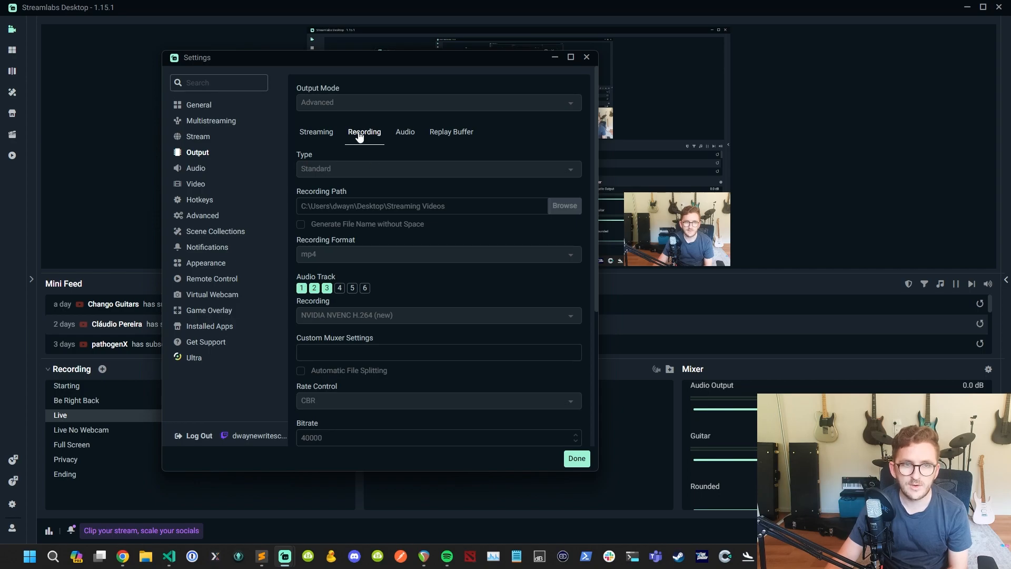
Step: Review the Audio devices page and close Settings with Done
{"action": "left_click", "coordinate": [190, 169]}
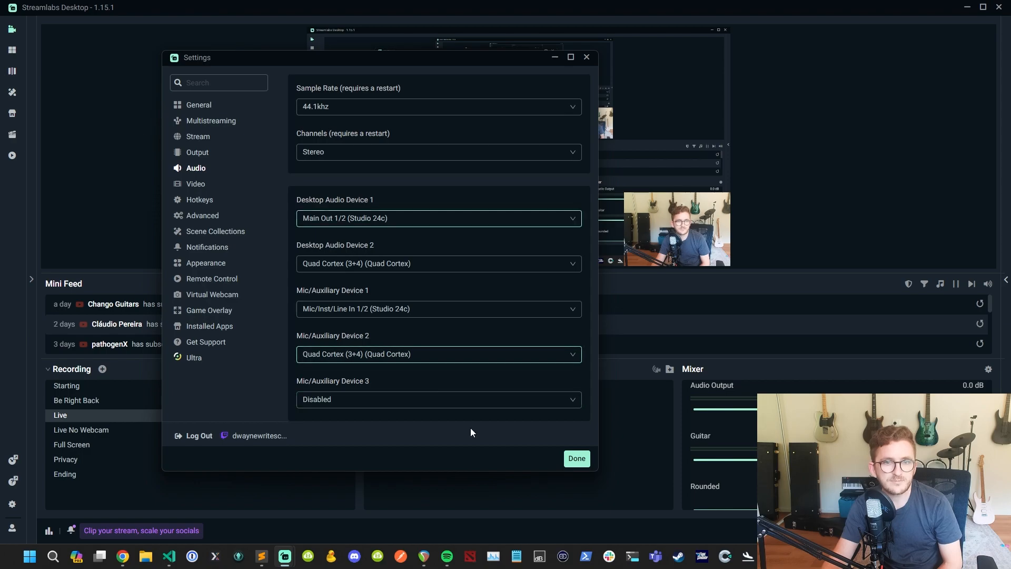
{"action": "left_click", "coordinate": [577, 459]}
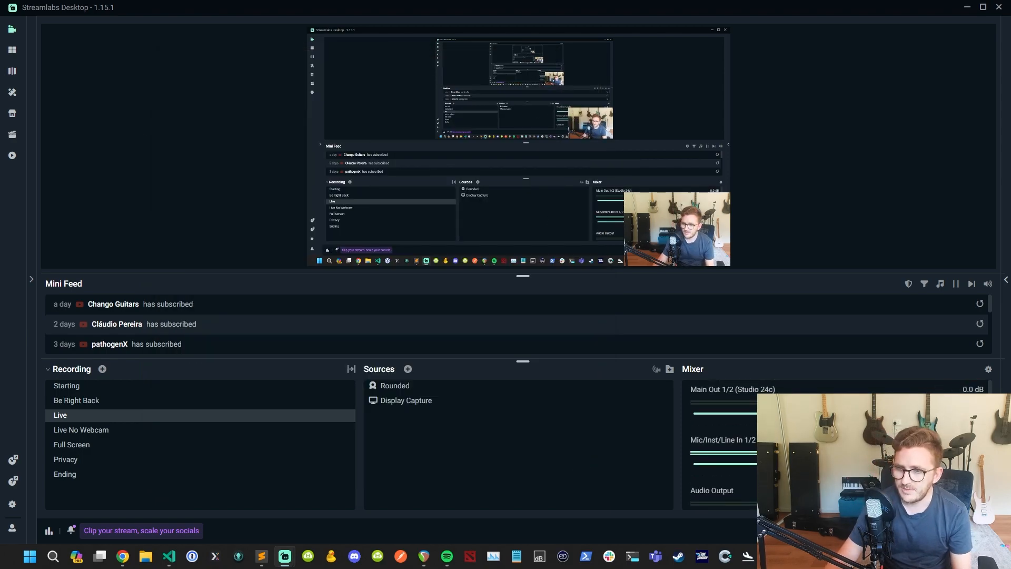
Step: Bring up Advanced Audio Settings from the Mixer gear and move its window aside
{"action": "left_click", "coordinate": [988, 369]}
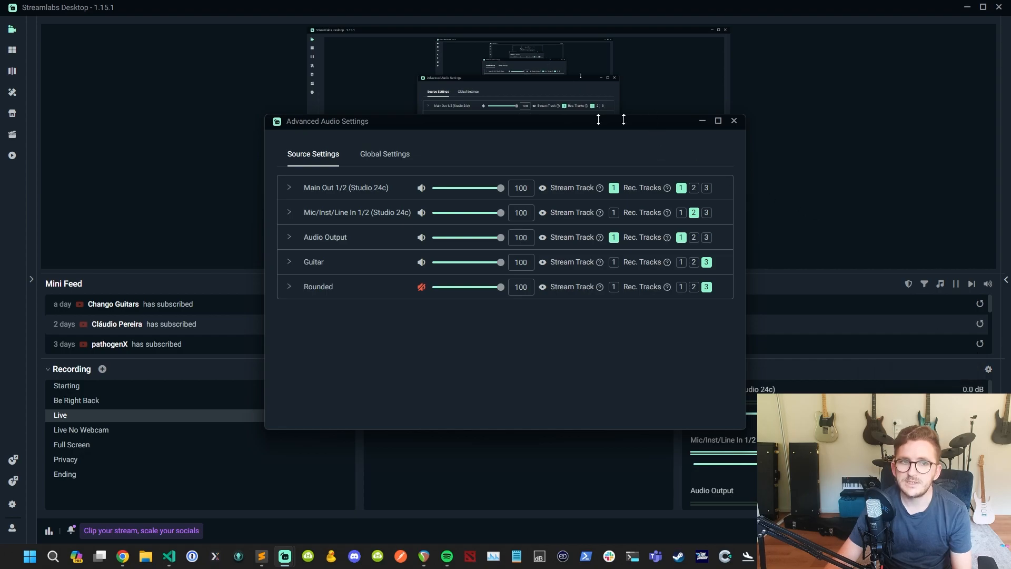
{"action": "left_click_drag", "start_coordinate": [598, 120], "coordinate": [313, 106]}
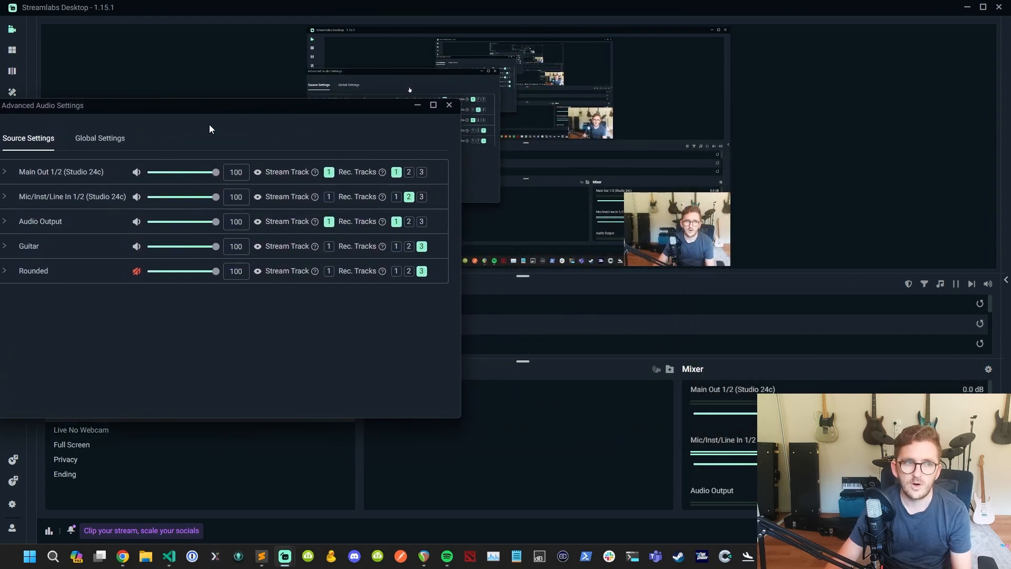
{"action": "left_click_drag", "start_coordinate": [212, 100], "coordinate": [254, 82]}
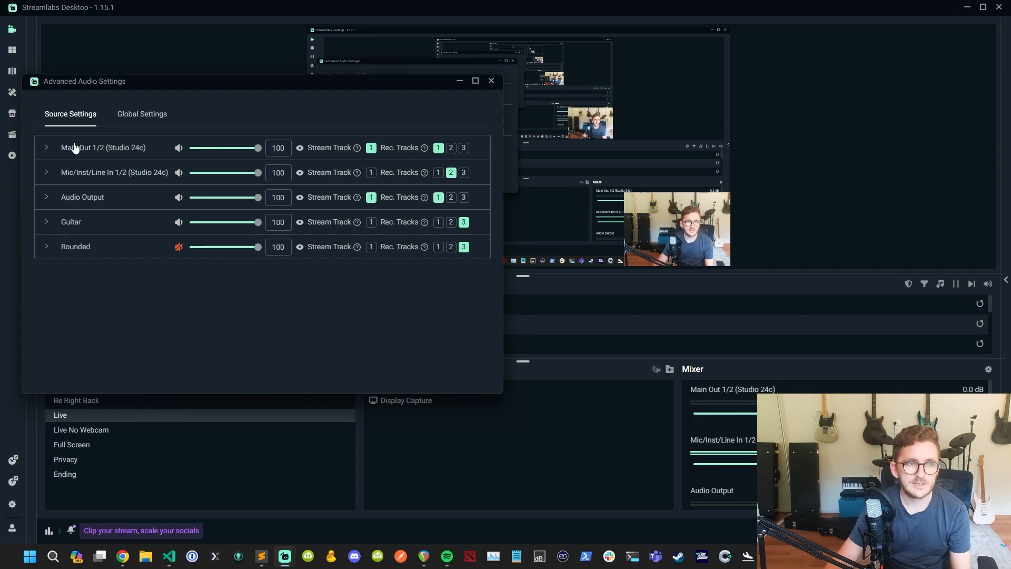
Step: Expand Main Out (track 1) and the Mic/Inst/Line In row (track 2) to show their routing
{"action": "left_click", "coordinate": [48, 148]}
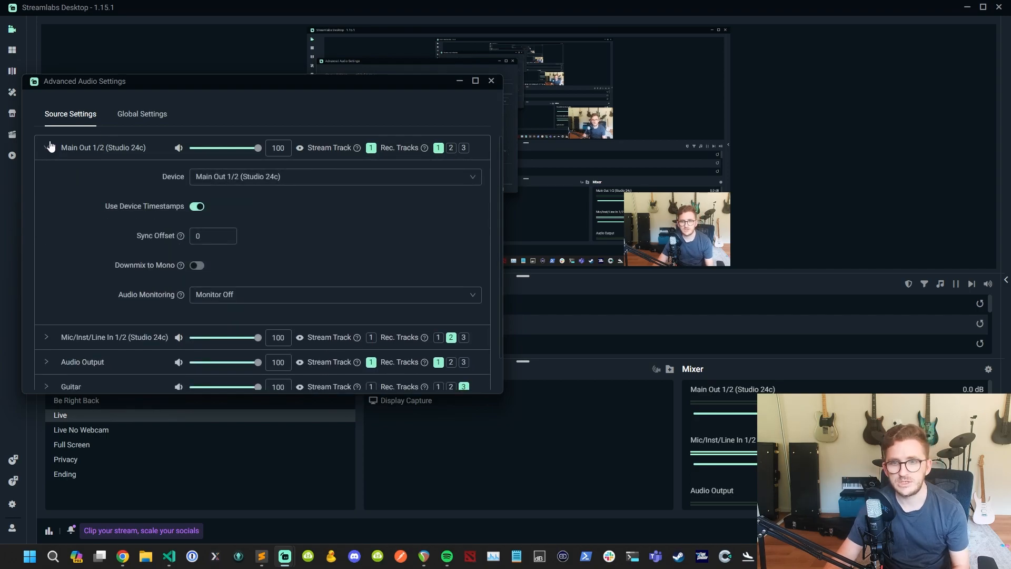
{"action": "left_click", "coordinate": [48, 147]}
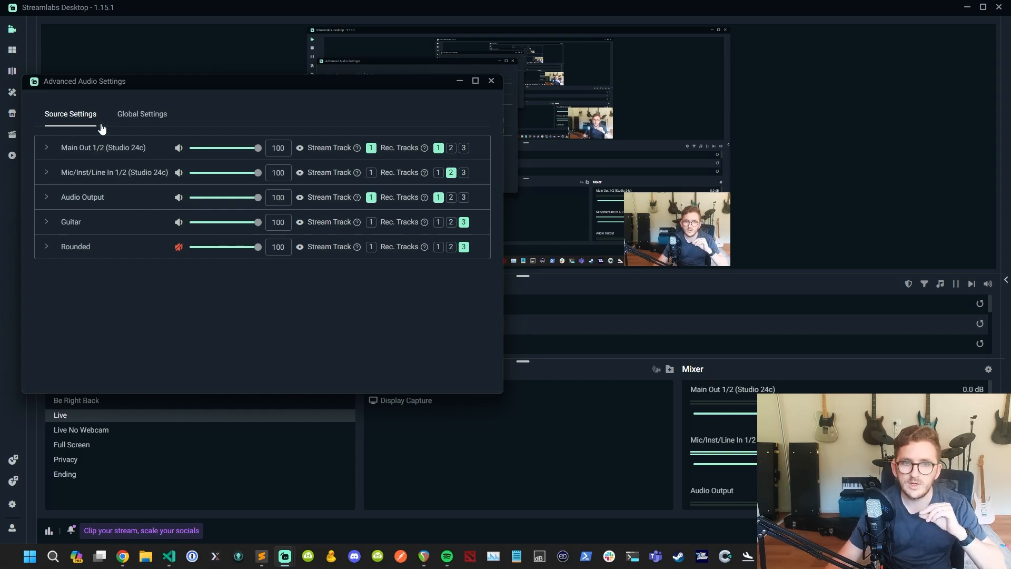
{"action": "left_click", "coordinate": [91, 175]}
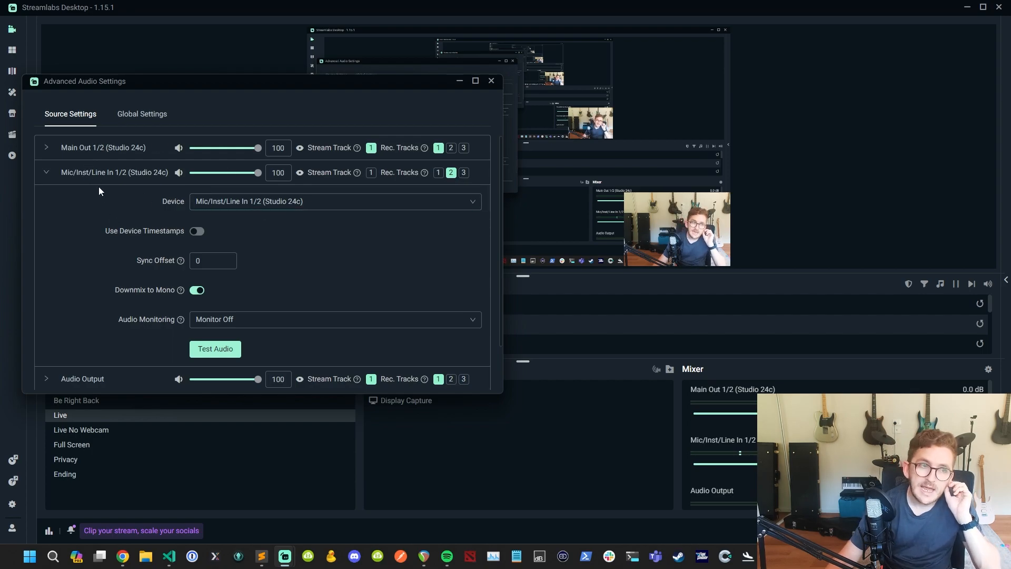
Step: Expand and collapse the Main Out and Mic/Inst/Line In rows to review their options
{"action": "left_click", "coordinate": [81, 156]}
{"action": "left_click", "coordinate": [81, 150]}
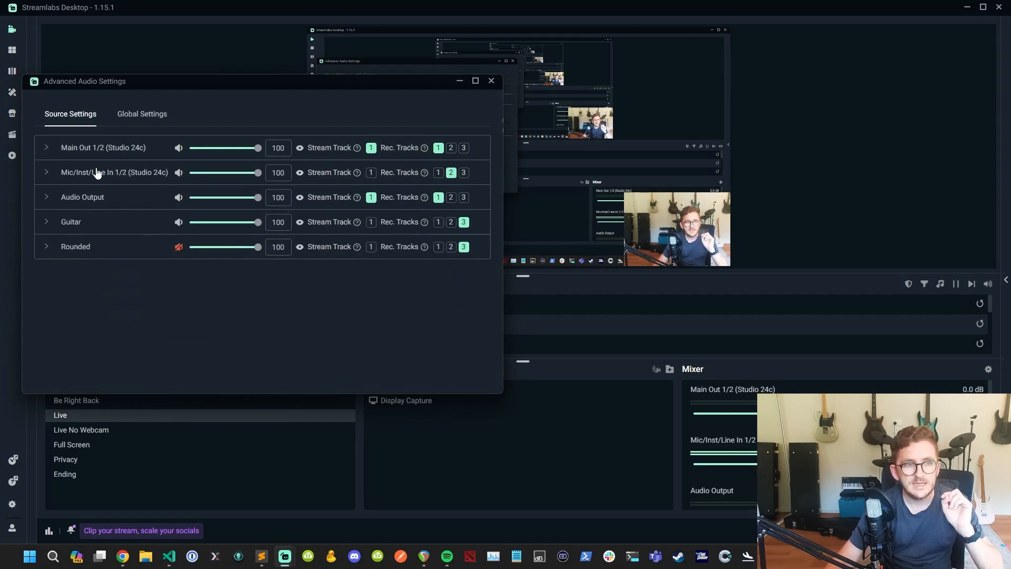
{"action": "left_click", "coordinate": [99, 173]}
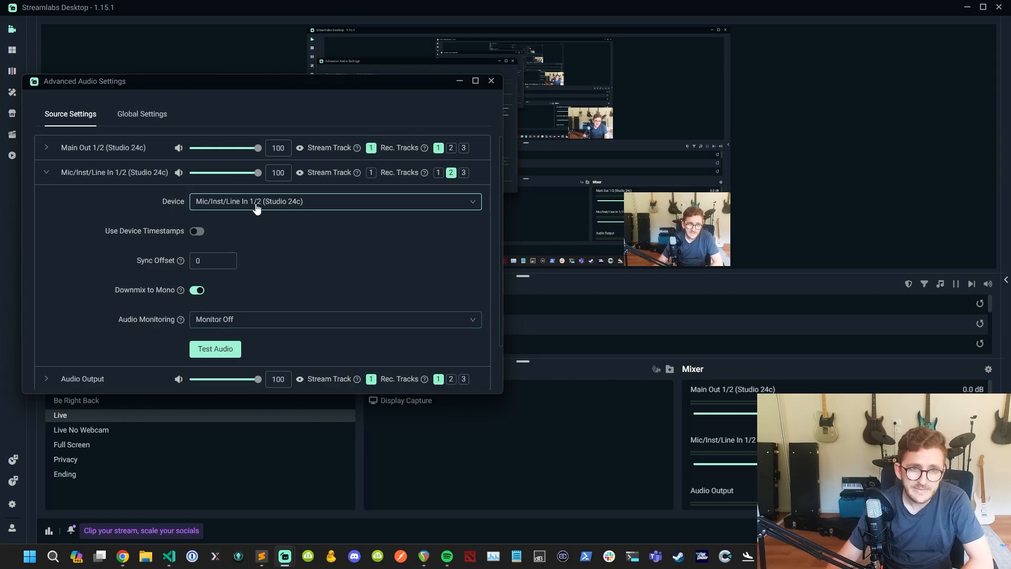
{"action": "left_click", "coordinate": [110, 175]}
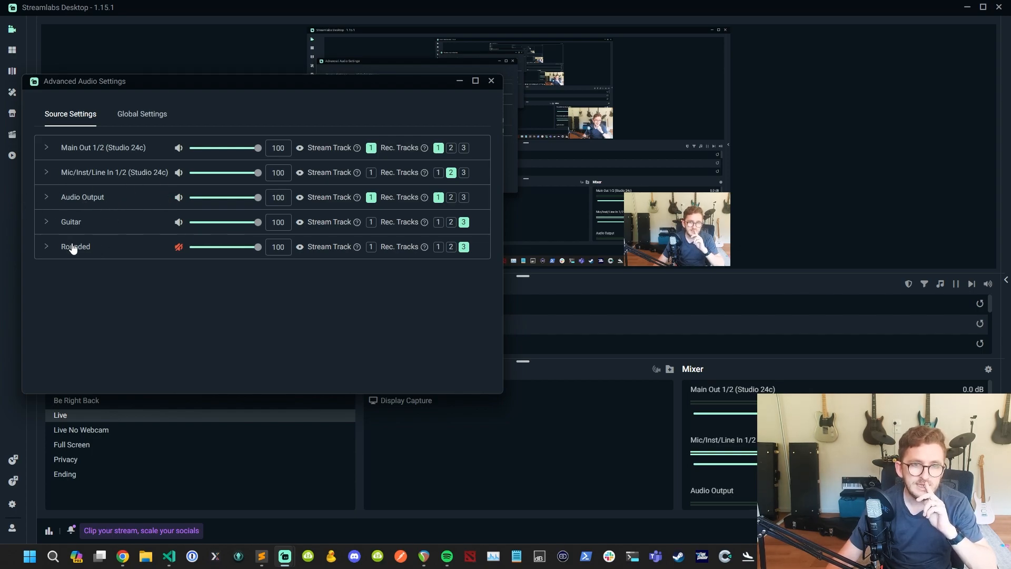
Step: Review the Guitar row's options (track 3) and close Advanced Audio Settings
{"action": "left_click", "coordinate": [68, 223]}
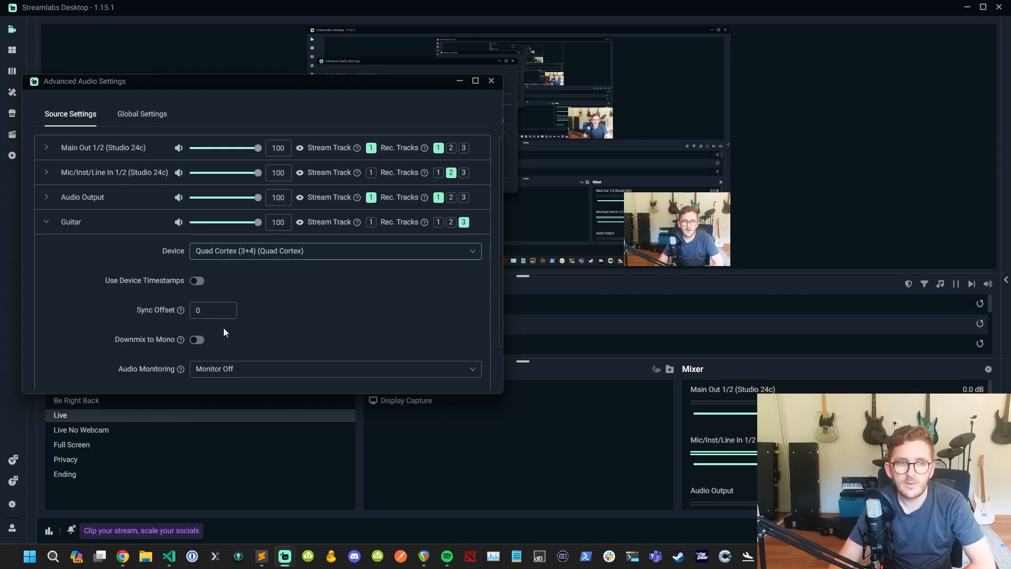
{"action": "left_click", "coordinate": [78, 227]}
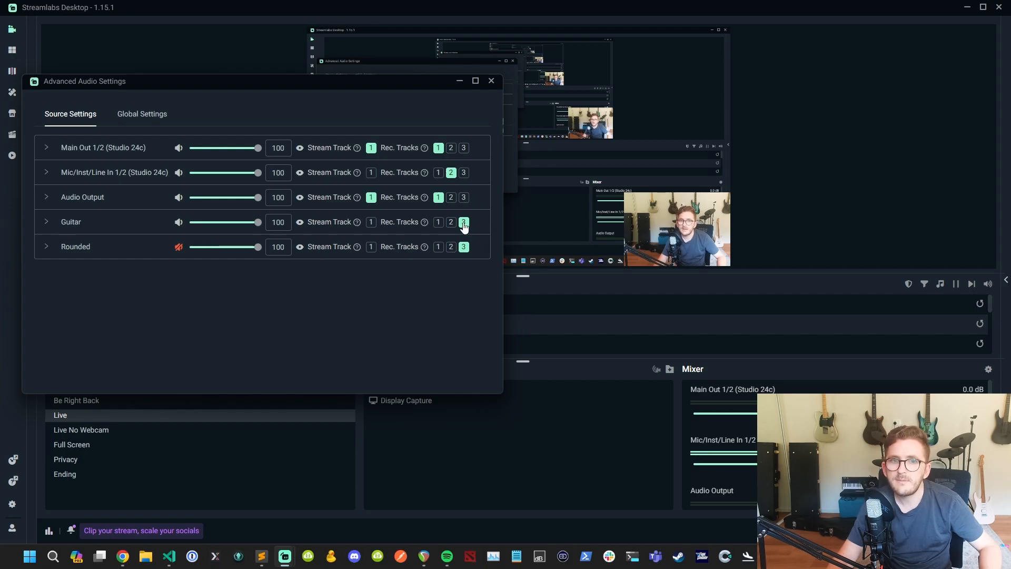
{"action": "left_click", "coordinate": [490, 82]}
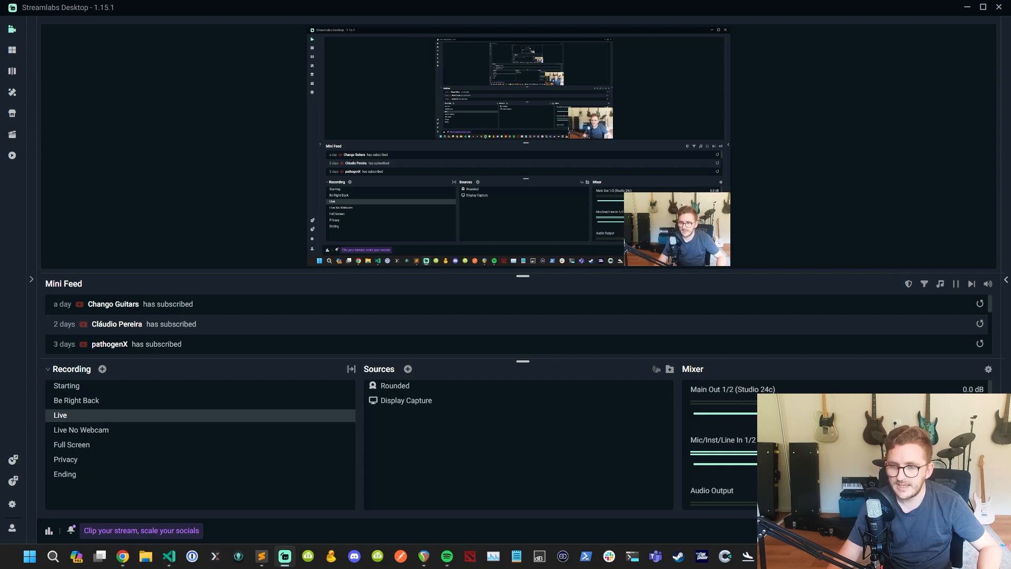
{"action": "right_click", "coordinate": [863, 388]}
{"action": "mouse_move", "coordinate": [901, 349]}
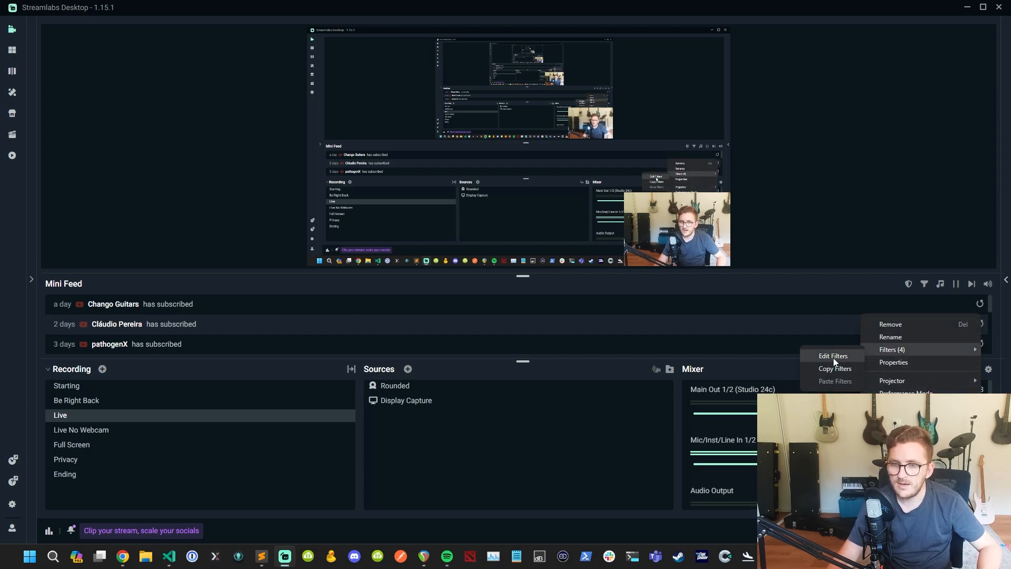
{"action": "left_click", "coordinate": [834, 357]}
{"action": "mouse_move", "coordinate": [591, 68]}
{"action": "left_mouse_down"}
{"action": "mouse_move", "coordinate": [461, 65]}
{"action": "mouse_move", "coordinate": [497, 65]}
{"action": "left_mouse_up"}
{"action": "left_click", "coordinate": [252, 233]}
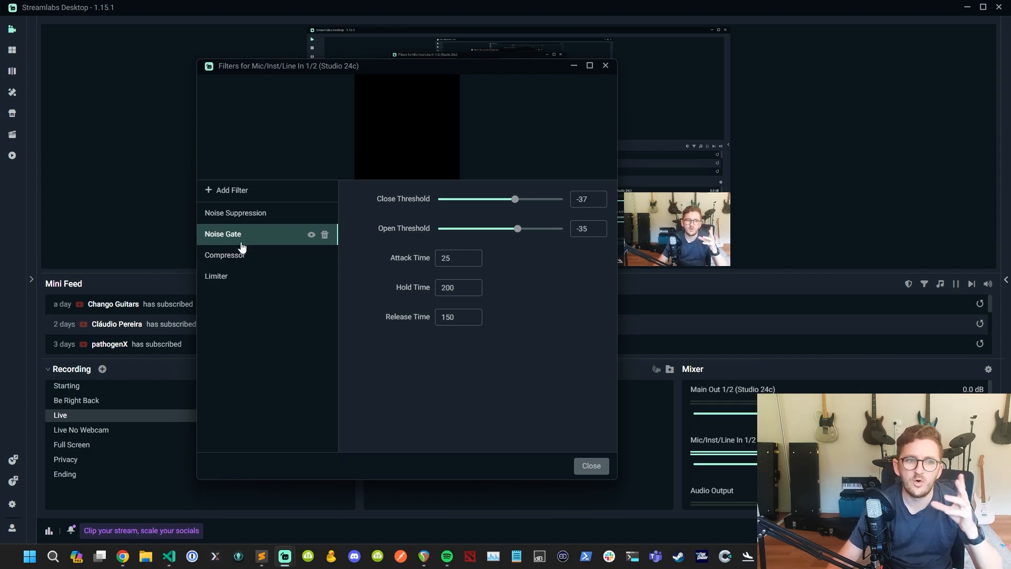
{"action": "left_click", "coordinate": [231, 257]}
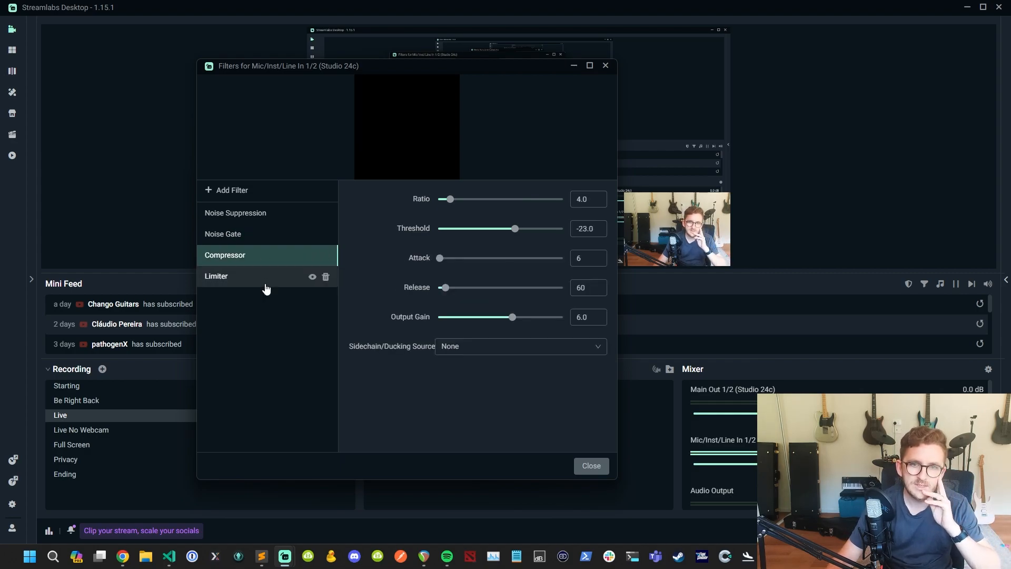
{"action": "left_click", "coordinate": [227, 278]}
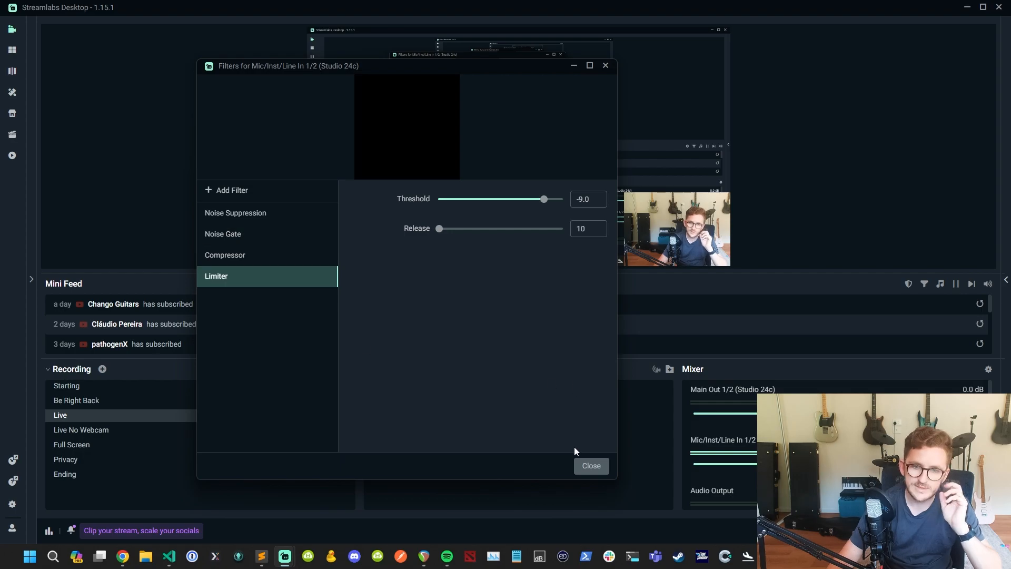
{"action": "left_click", "coordinate": [590, 465]}
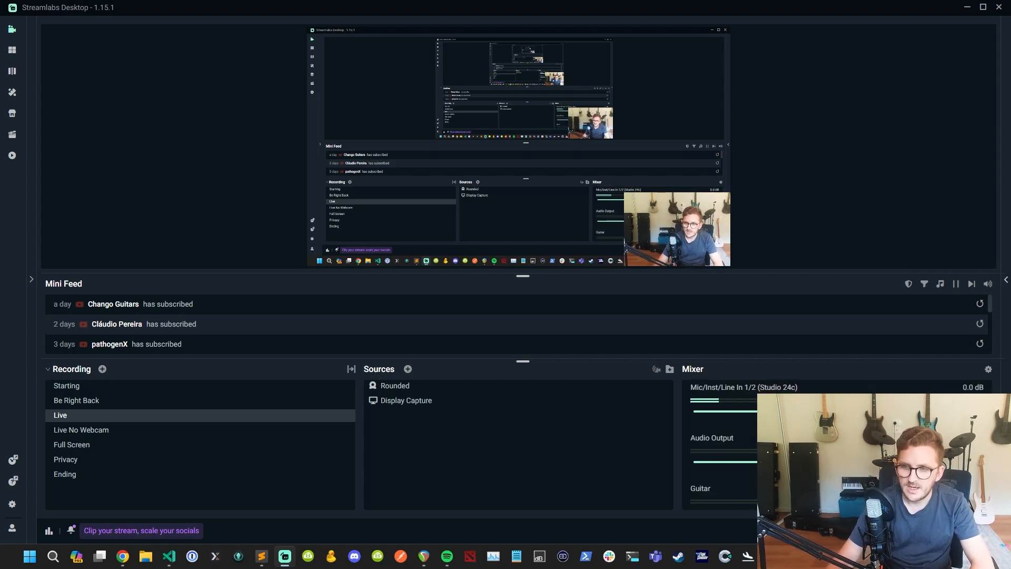
Step: Show Main Out's filters, a single Limiter, via Filters > Edit Filters, then close them
{"action": "right_click", "coordinate": [861, 263]}
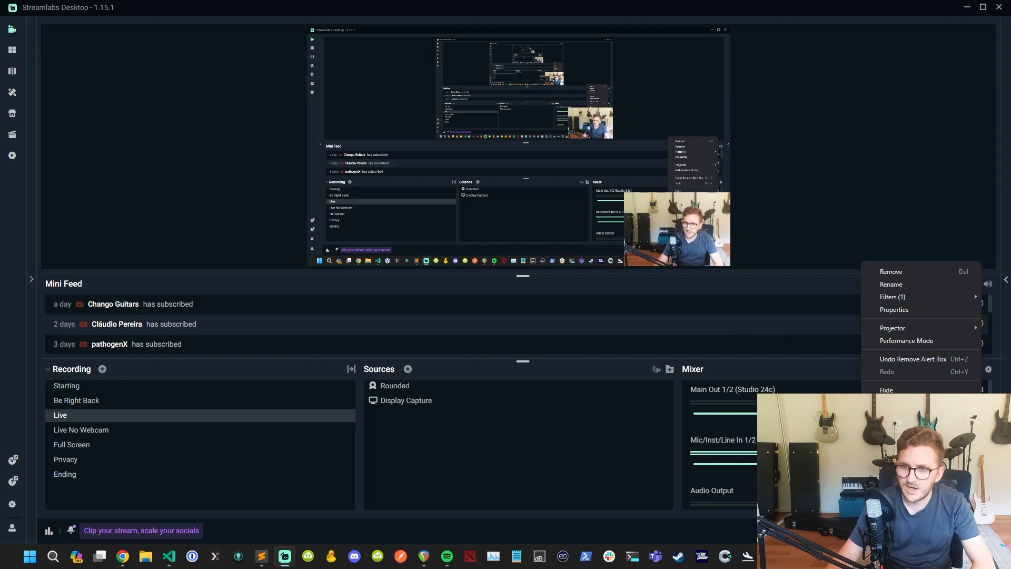
{"action": "mouse_move", "coordinate": [893, 296]}
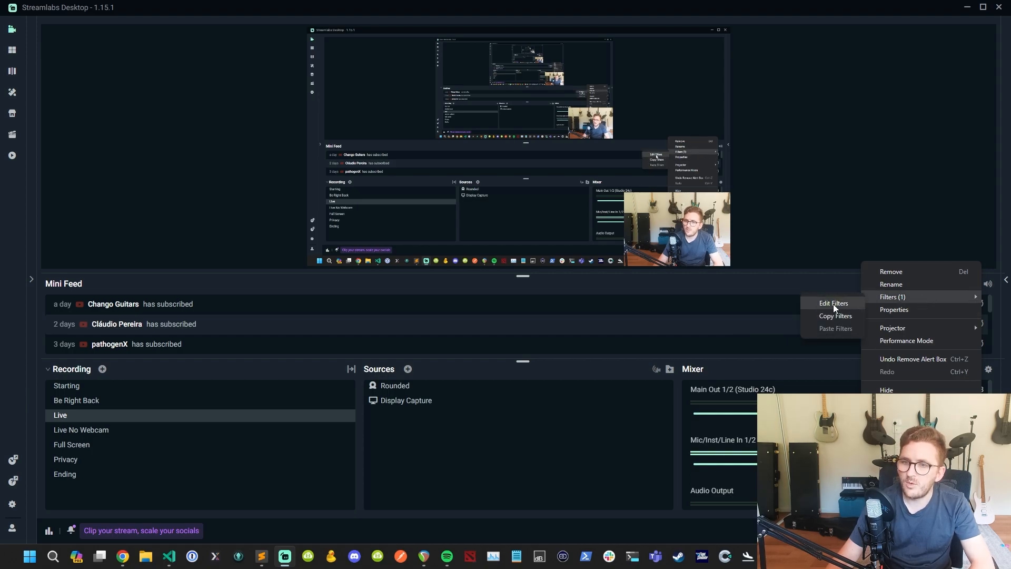
{"action": "left_click", "coordinate": [834, 306]}
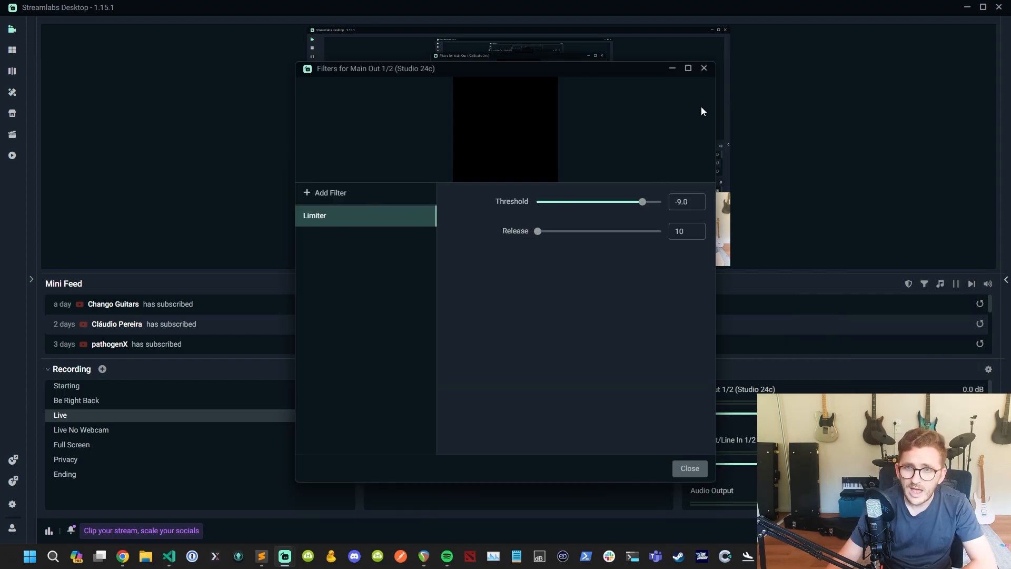
{"action": "left_click", "coordinate": [704, 69]}
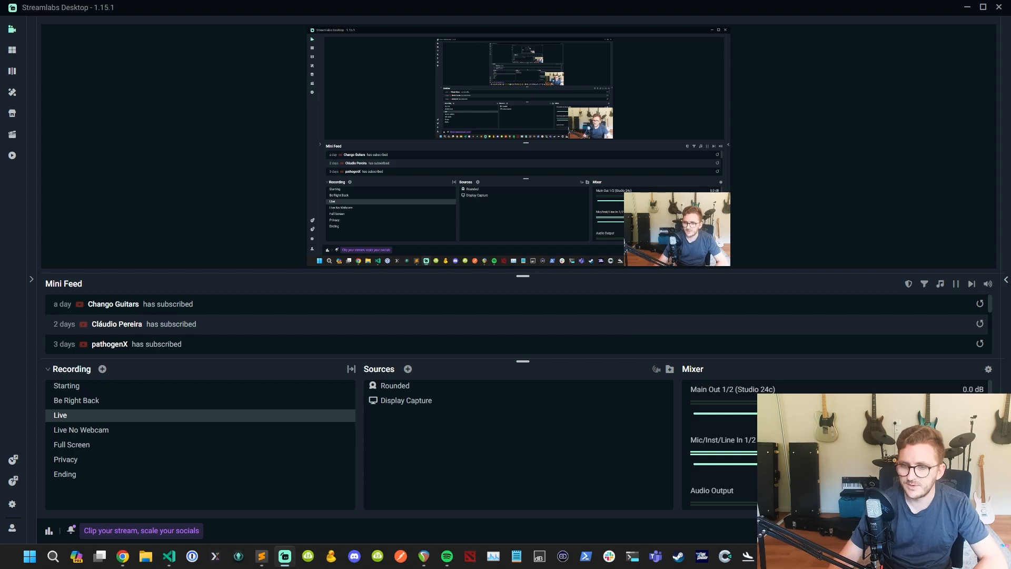
{"action": "scroll", "coordinate": [719, 443], "scroll_direction": "down", "scroll_amount": 1}
{"action": "scroll", "coordinate": [718, 442], "scroll_direction": "down", "scroll_amount": 1}
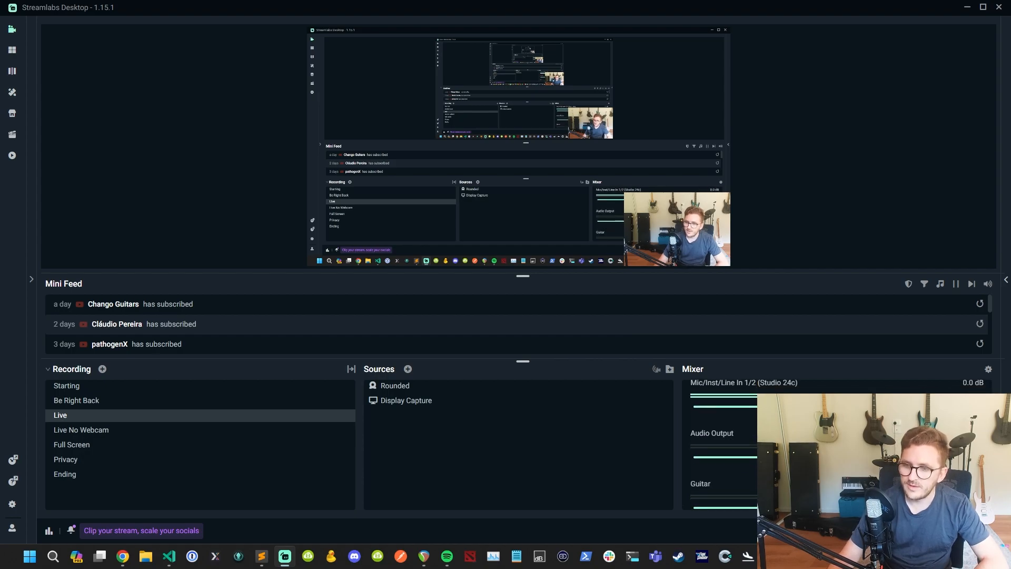
Step: Bring up and dismiss the actions menu for another Mixer audio source
{"action": "right_click", "coordinate": [859, 310]}
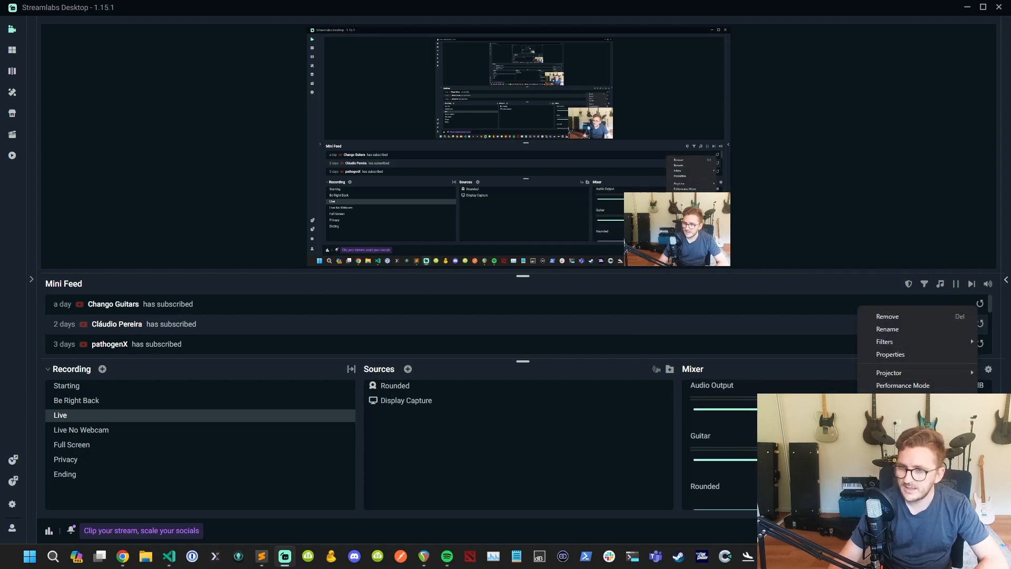
{"action": "mouse_move", "coordinate": [884, 342]}
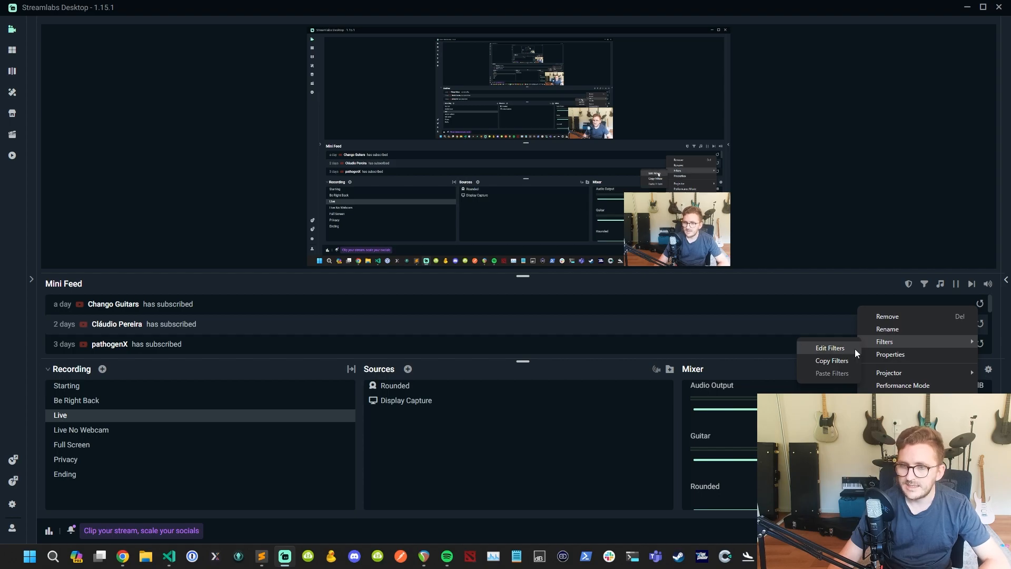
{"action": "left_click", "coordinate": [603, 441]}
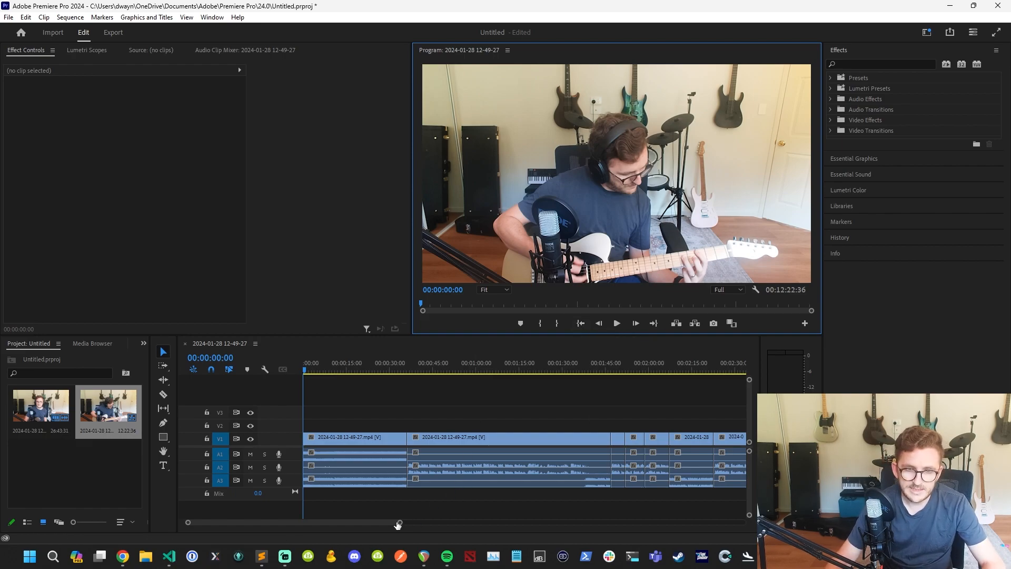
Step: Select the timeline clip and its separate A1 and A3 audio parts to show the split tracks
{"action": "left_click", "coordinate": [568, 456]}
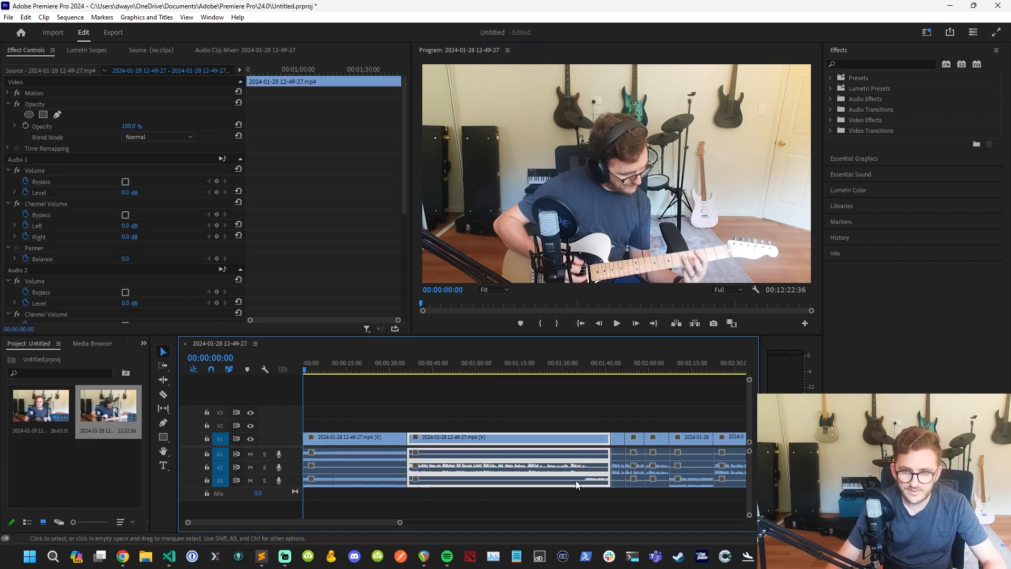
{"action": "left_click", "coordinate": [587, 510]}
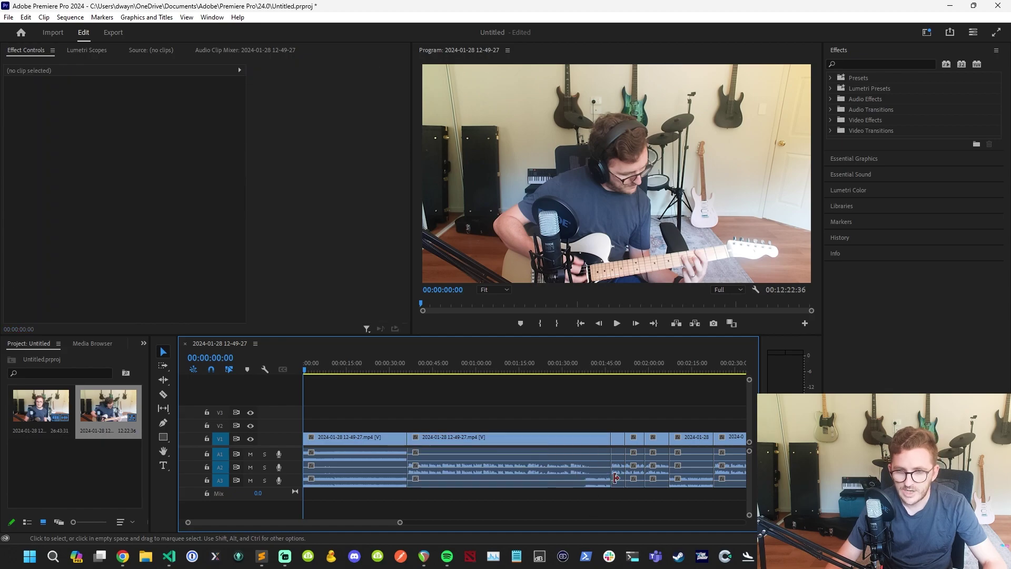
{"action": "left_click", "coordinate": [491, 436]}
{"action": "left_click", "coordinate": [496, 456], "text": "shift"}
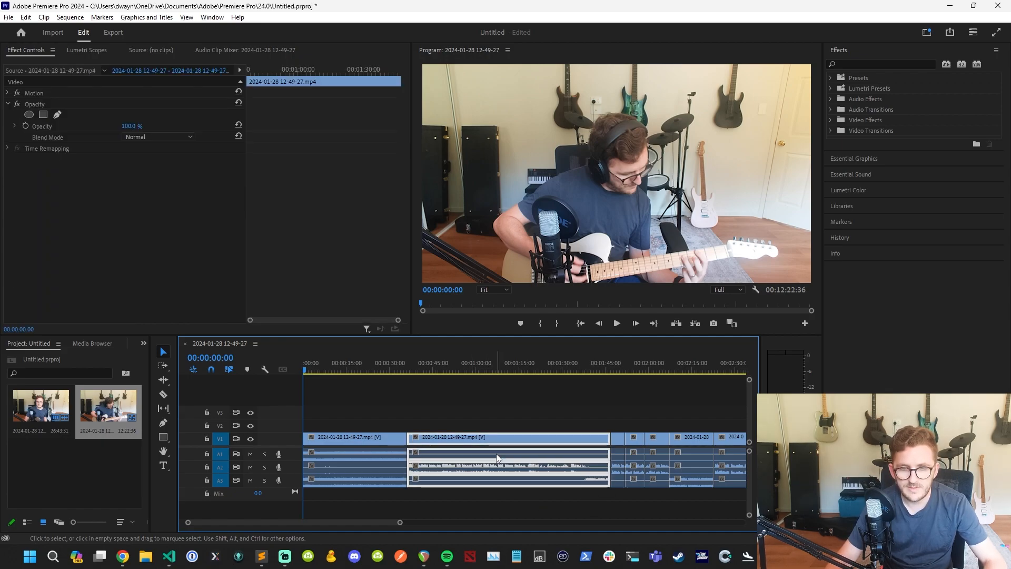
{"action": "left_click", "coordinate": [580, 501]}
{"action": "left_click", "coordinate": [576, 454], "text": "alt"}
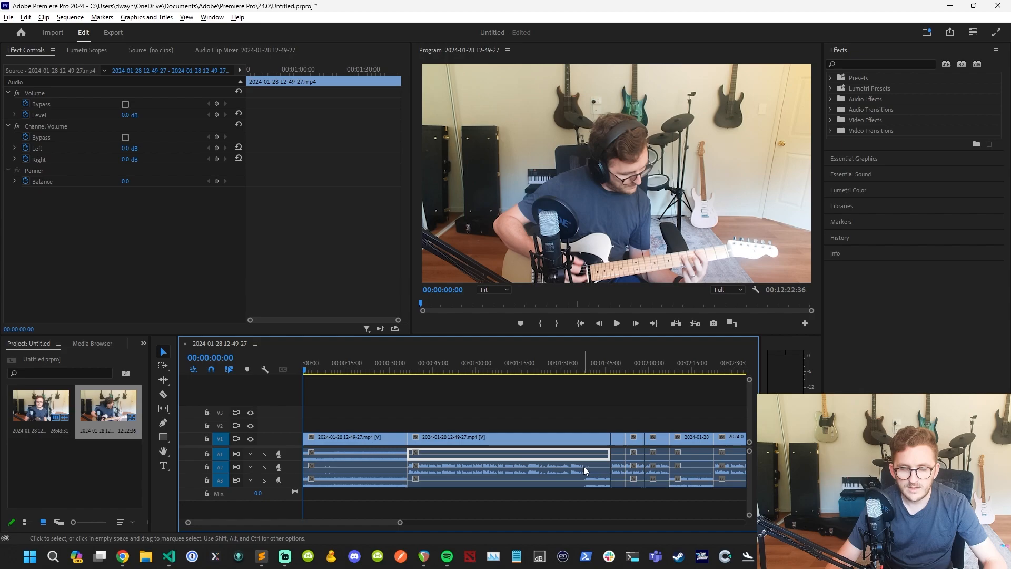
{"action": "left_click", "coordinate": [584, 466], "text": "alt"}
{"action": "left_click", "coordinate": [585, 483], "text": "alt"}
{"action": "left_click", "coordinate": [645, 506]}
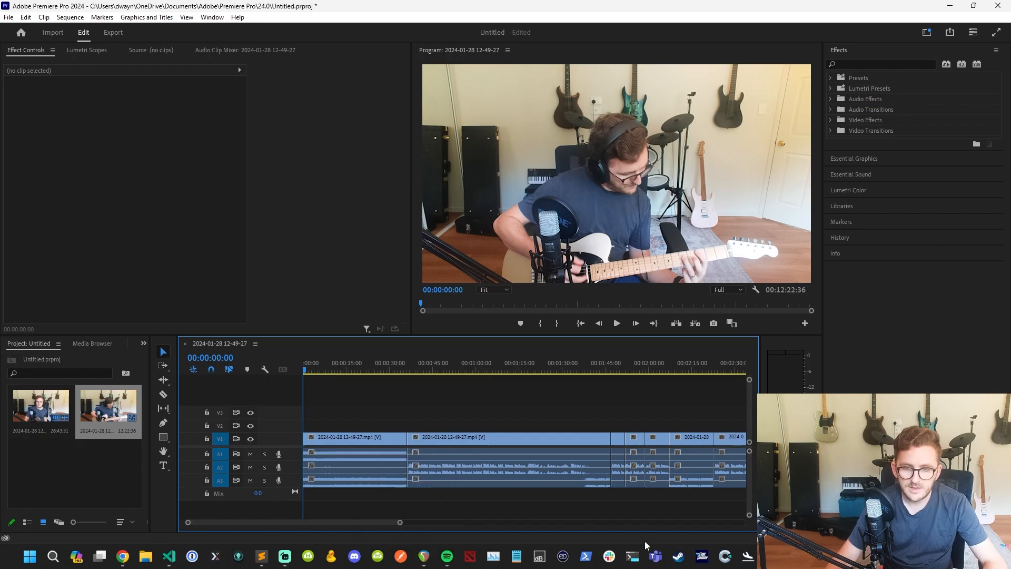
Step: Bring Streamlabs Desktop to the front from the taskbar
{"action": "left_click", "coordinate": [287, 558]}
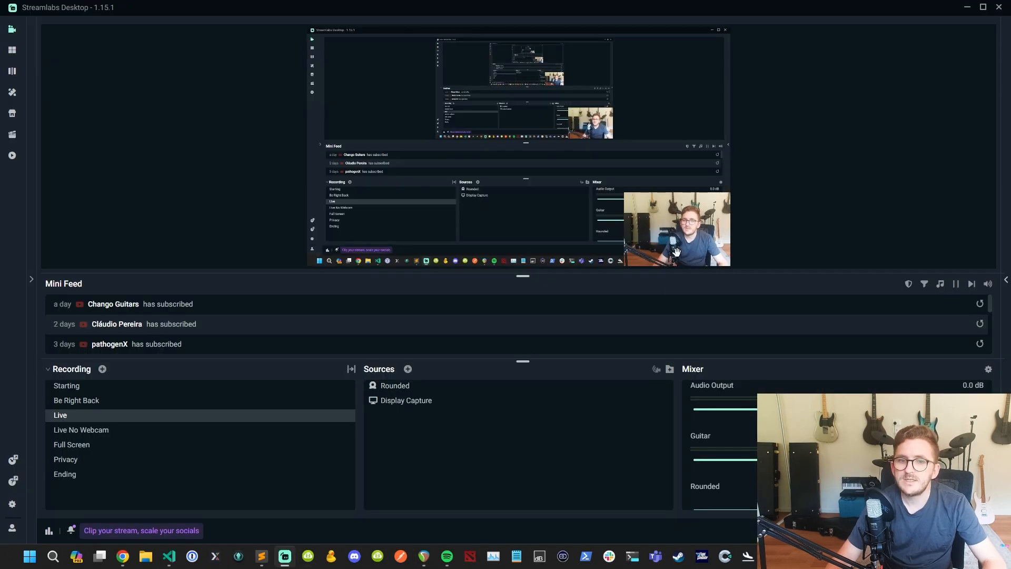
Step: Show the per-source Rec. Tracks in Advanced Audio Settings, close it, and return to Premiere Pro
{"action": "left_click", "coordinate": [989, 369]}
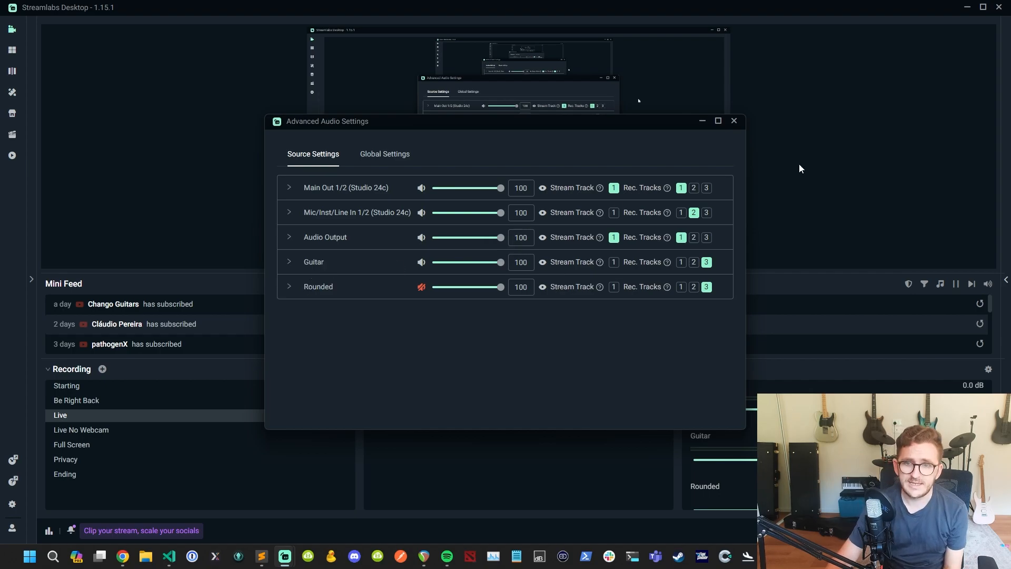
{"action": "left_click", "coordinate": [734, 121]}
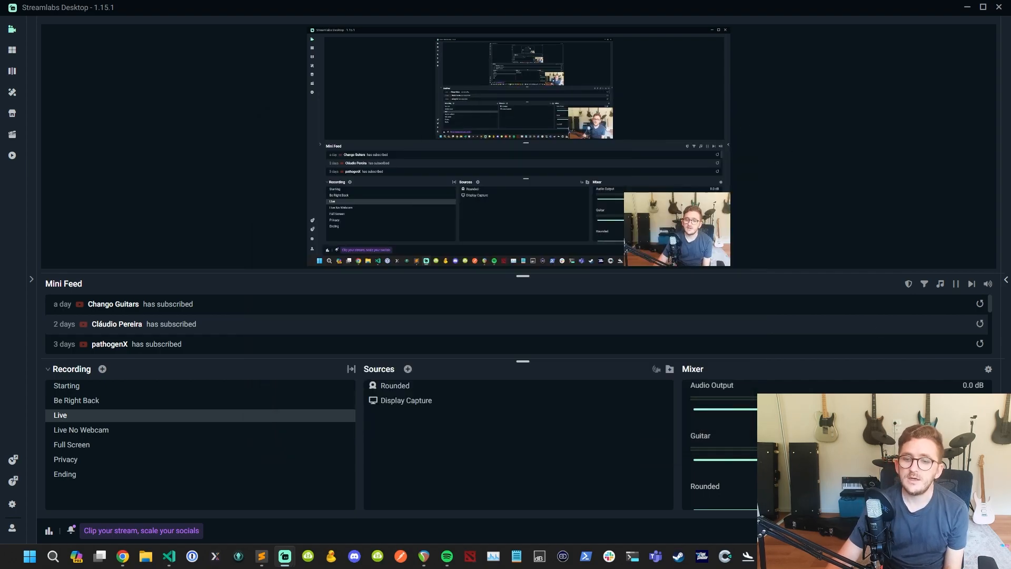
{"action": "key", "text": "alt+Tab"}
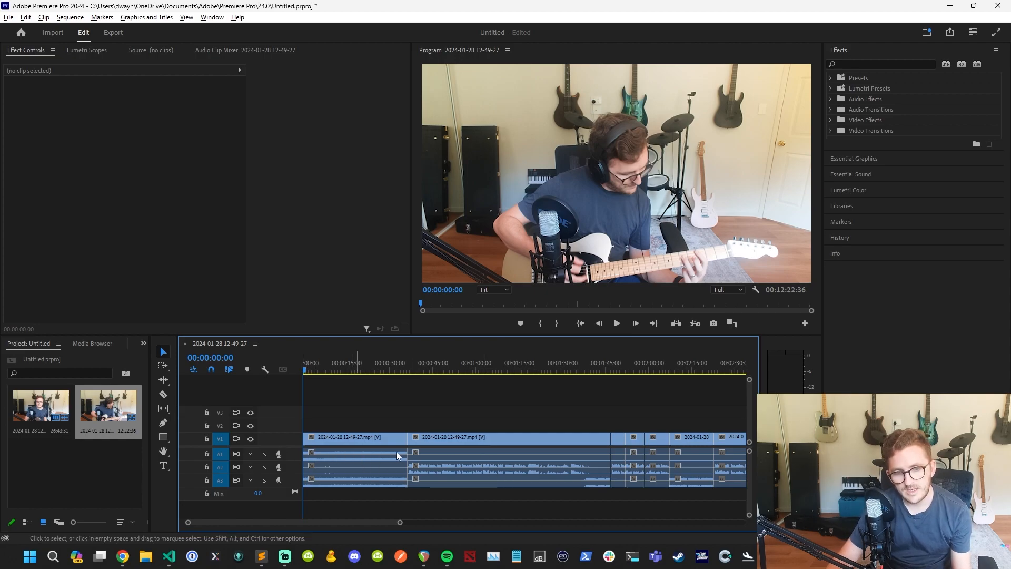
Step: Select the first clip with all its audio tracks and start playing the sequence
{"action": "left_click", "coordinate": [367, 451]}
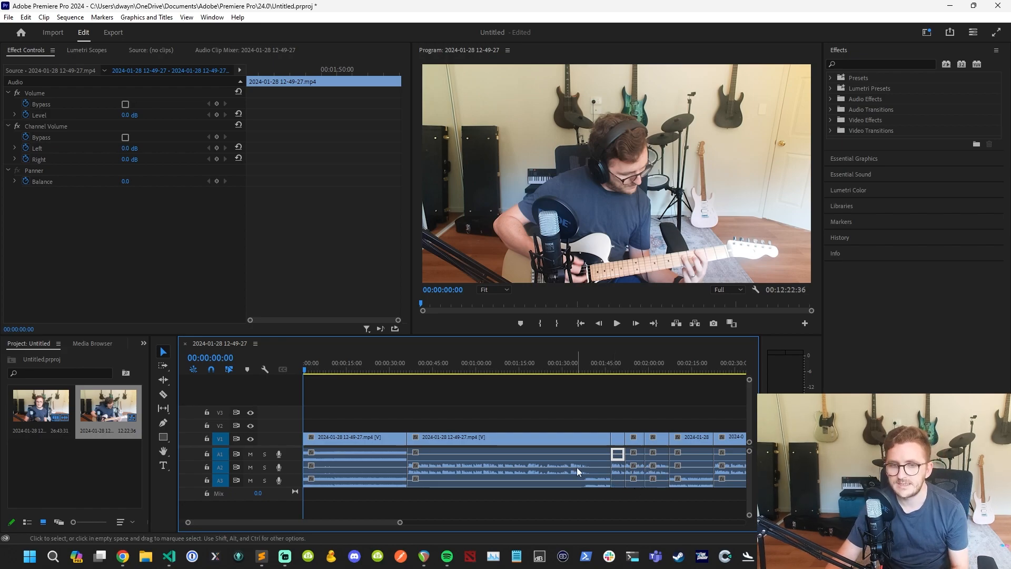
{"action": "left_click", "coordinate": [550, 468]}
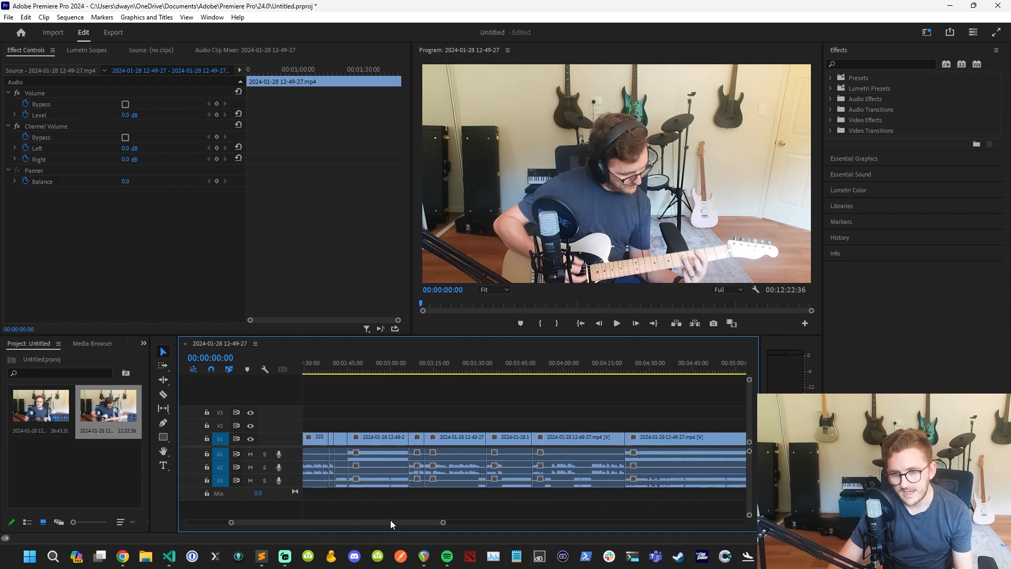
{"action": "left_click", "coordinate": [340, 454]}
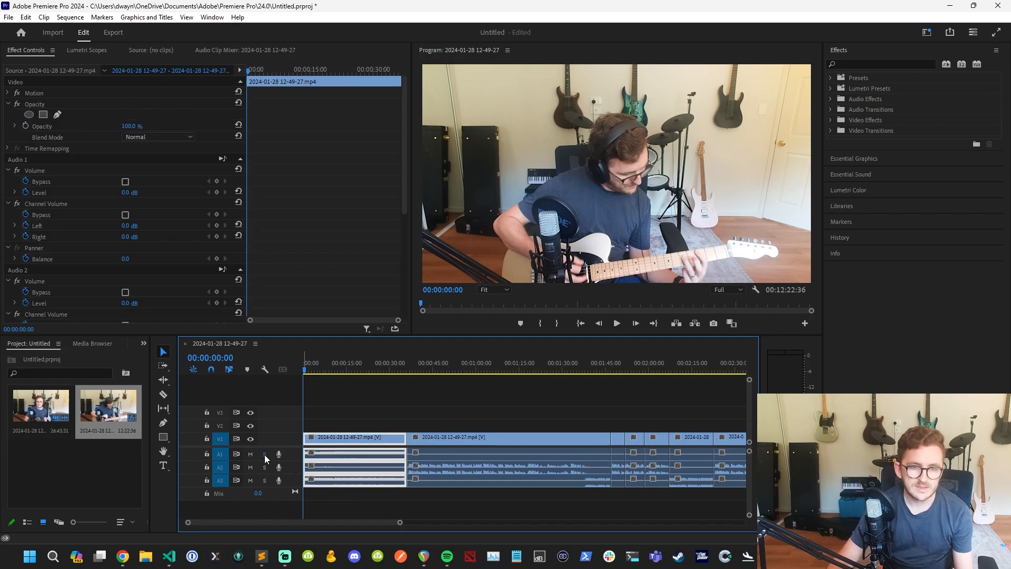
{"action": "left_click", "coordinate": [615, 325]}
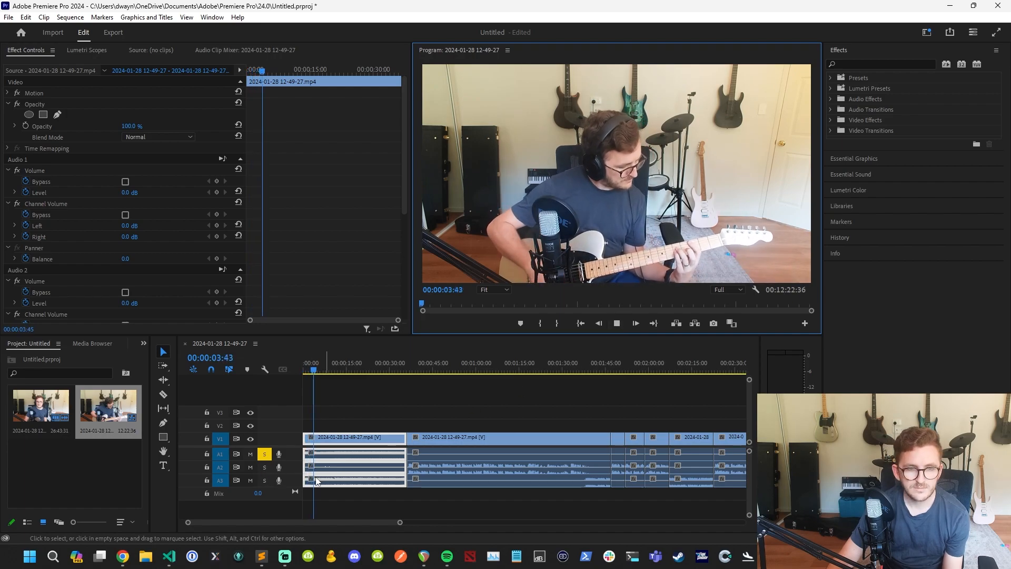
Step: Mute and solo tracks A1–A3 in turn during playback, ending with only A3 soloed
{"action": "left_click", "coordinate": [251, 466]}
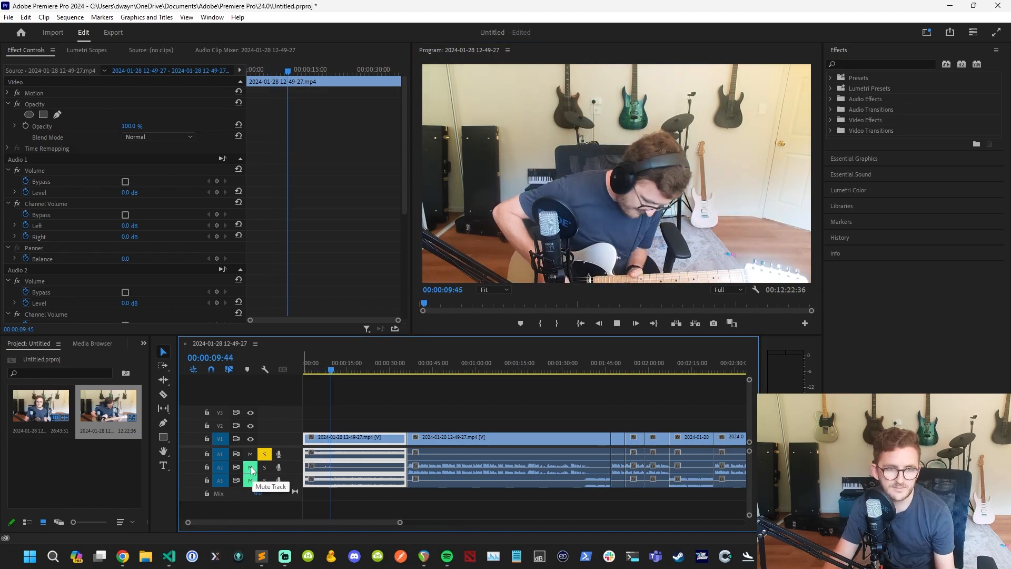
{"action": "left_click", "coordinate": [616, 323]}
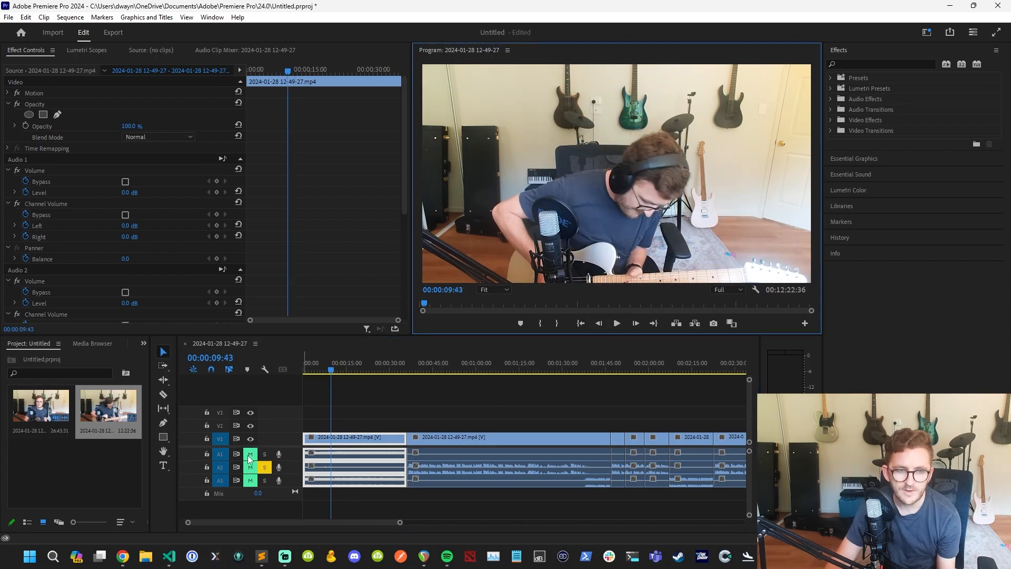
{"action": "left_click", "coordinate": [265, 471]}
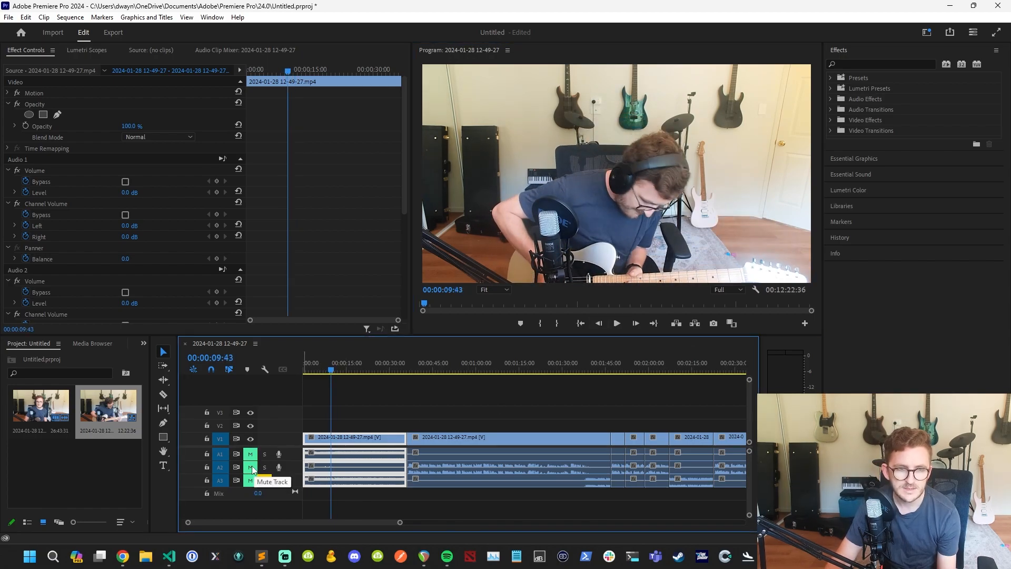
{"action": "left_click", "coordinate": [581, 323]}
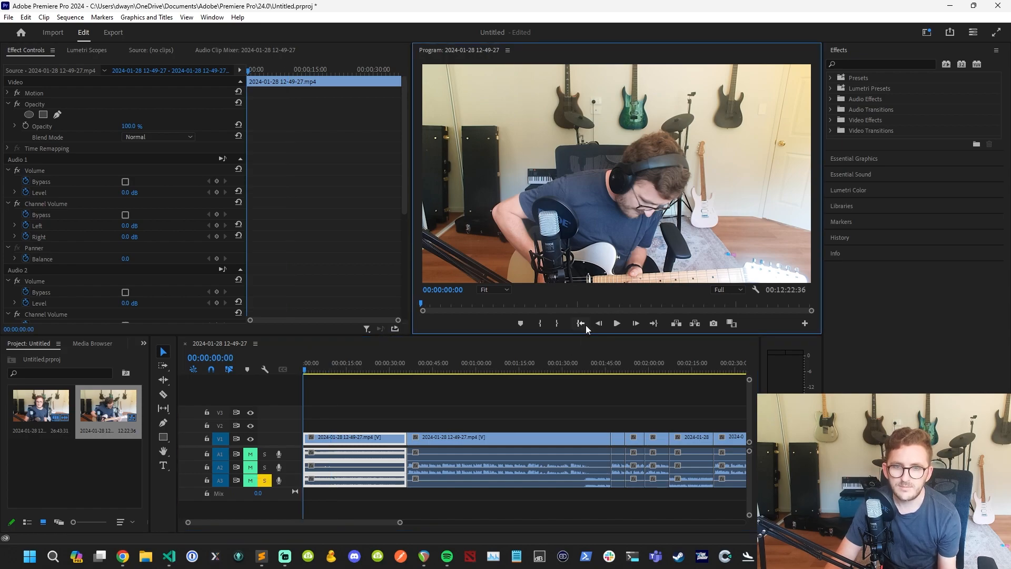
{"action": "left_click", "coordinate": [618, 324]}
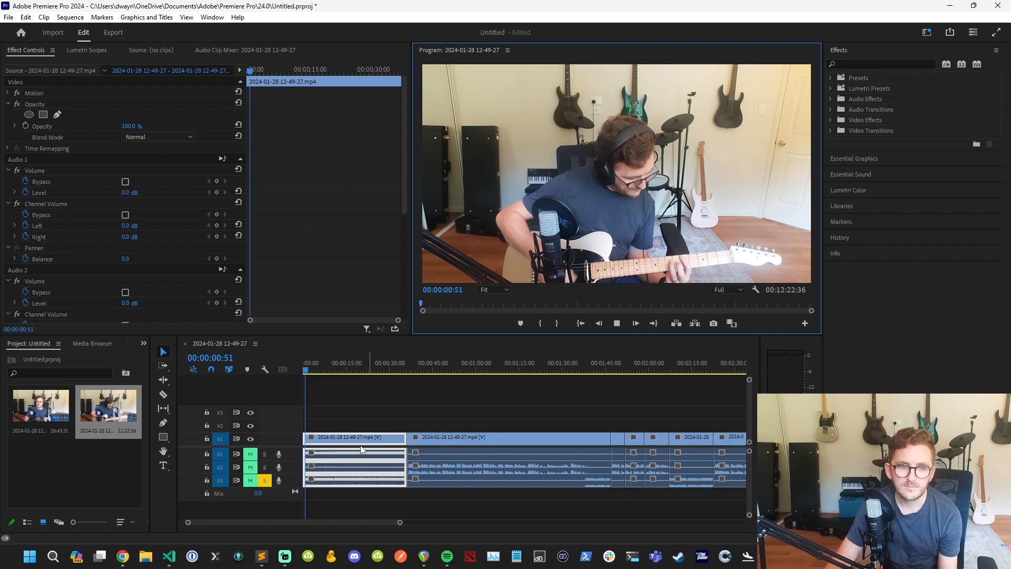
{"action": "left_click", "coordinate": [248, 480]}
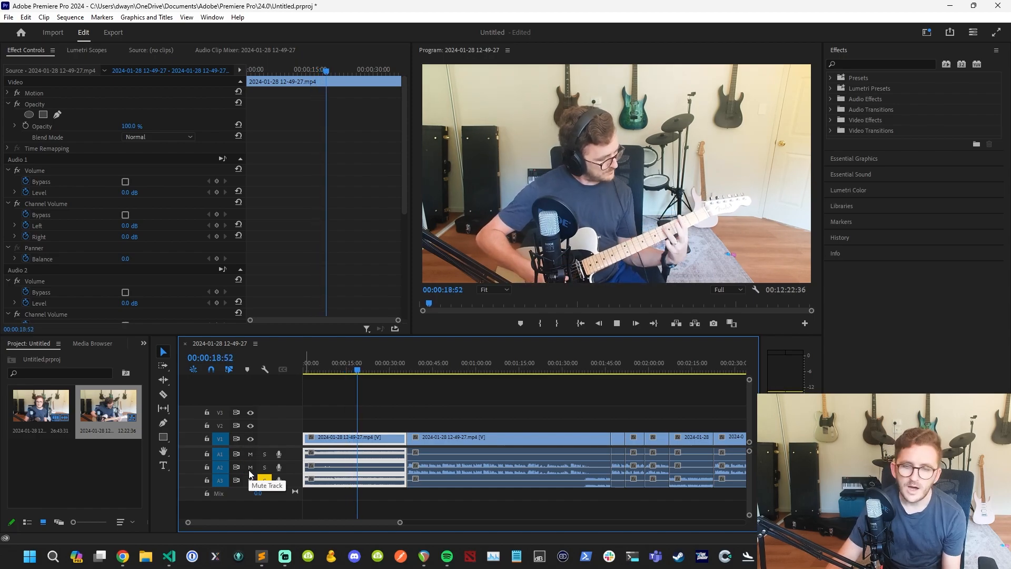
Step: Clear the mute on A2 and the solos on A3 and A1 so all tracks play normally
{"action": "left_click", "coordinate": [251, 467]}
{"action": "left_click", "coordinate": [264, 480]}
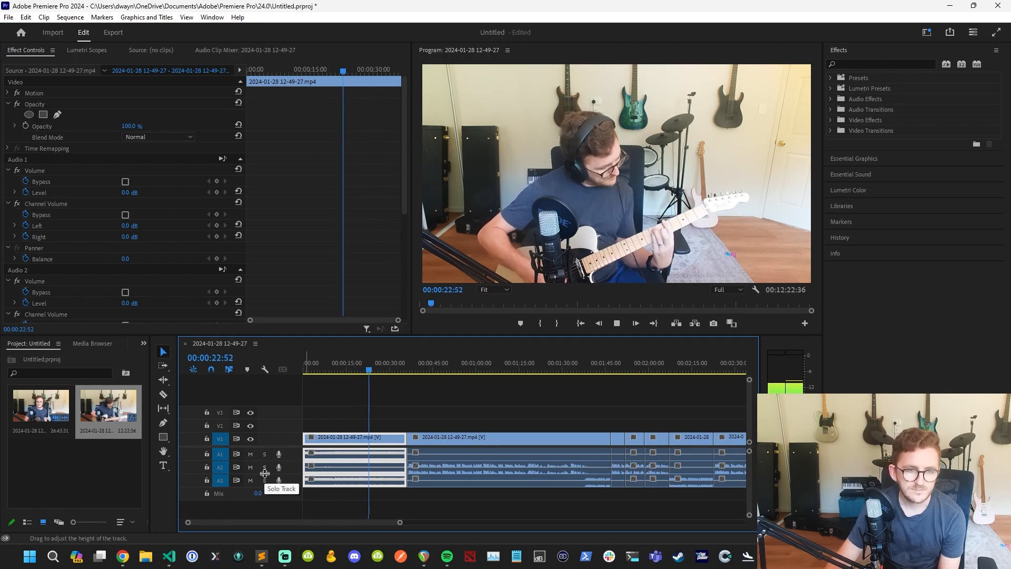
{"action": "left_click", "coordinate": [265, 453]}
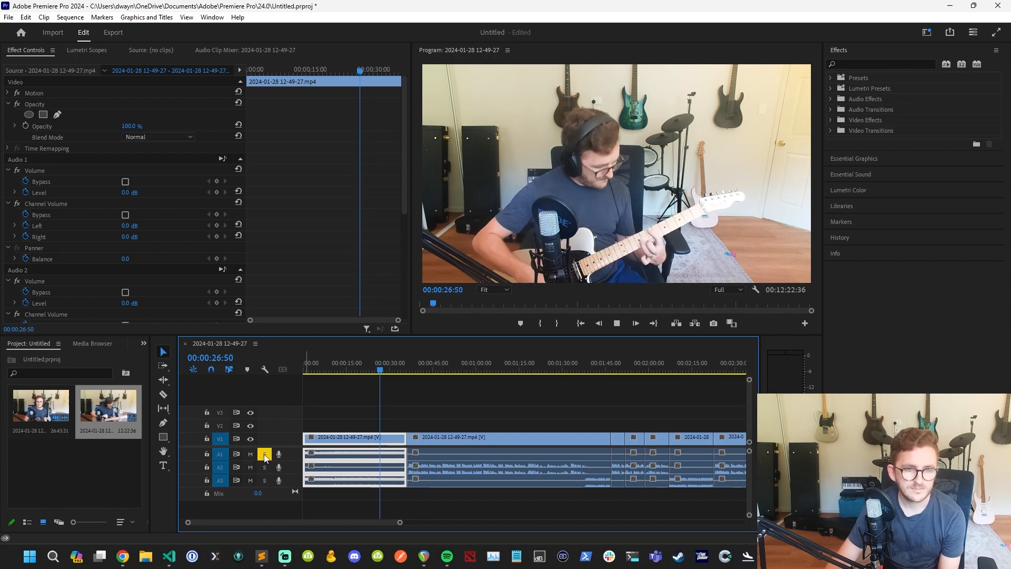
{"action": "left_click", "coordinate": [265, 454]}
{"action": "left_click", "coordinate": [265, 452]}
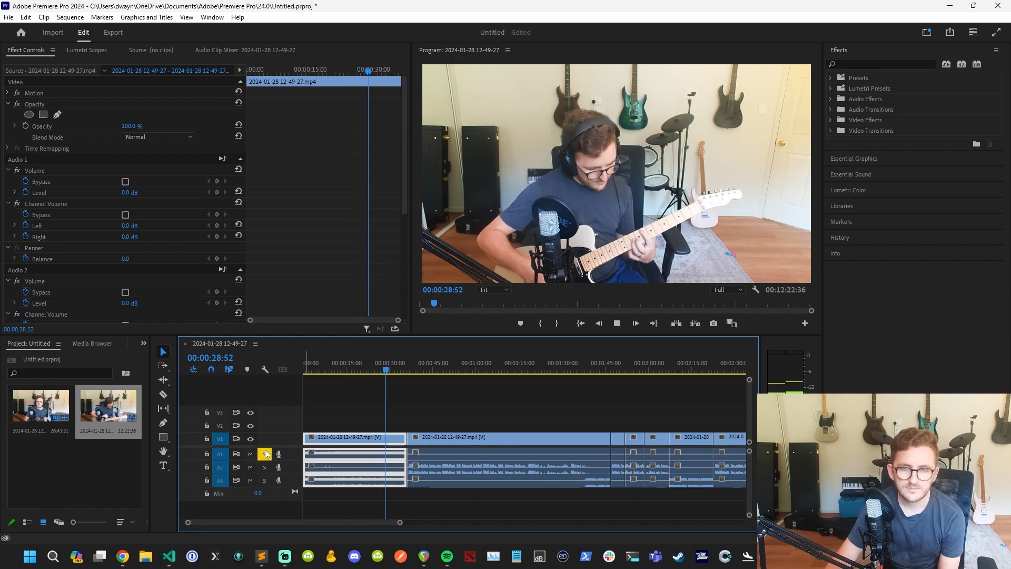
{"action": "left_click", "coordinate": [264, 452]}
Step: Stop playback, rewind the sequence to its start and deselect the clip
{"action": "left_click", "coordinate": [616, 323]}
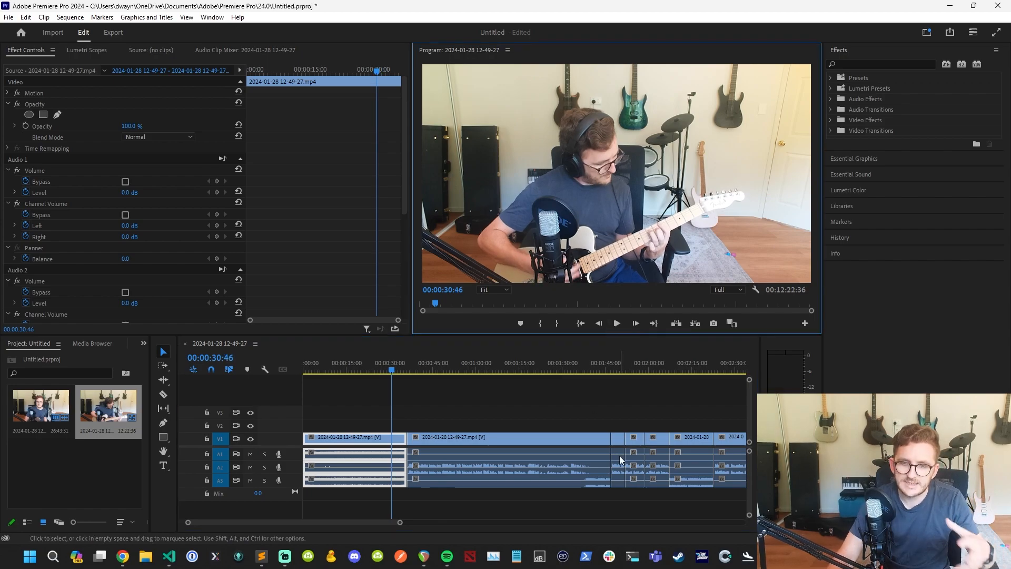
{"action": "left_click", "coordinate": [582, 323]}
{"action": "left_click", "coordinate": [439, 508]}
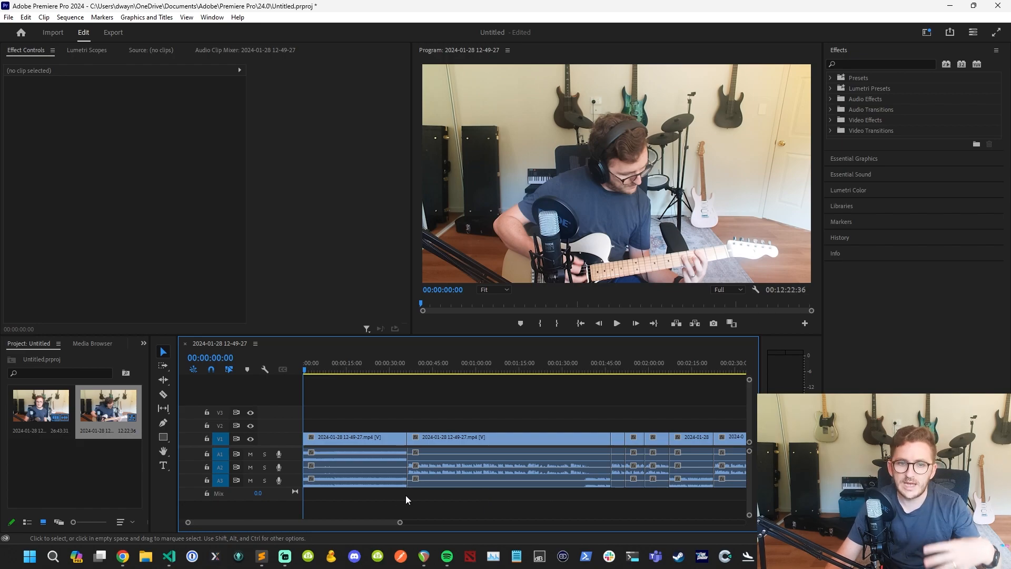
Step: Apply an Audio Gain adjustment to the first clip's A3 audio with the default value
{"action": "right_click", "coordinate": [464, 467]}
{"action": "left_click", "coordinate": [447, 498]}
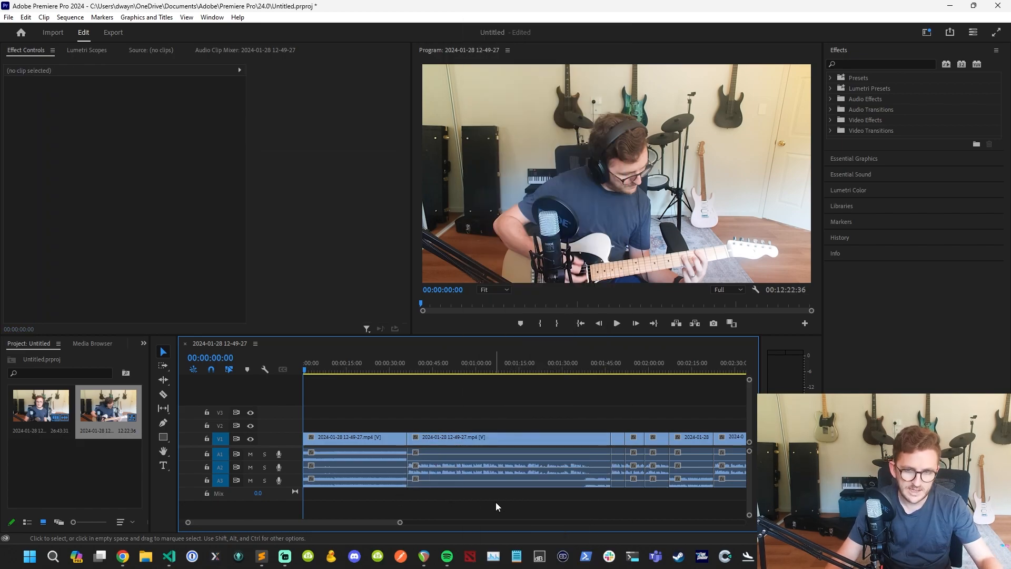
{"action": "right_click", "coordinate": [344, 479]}
{"action": "left_click", "coordinate": [382, 395]}
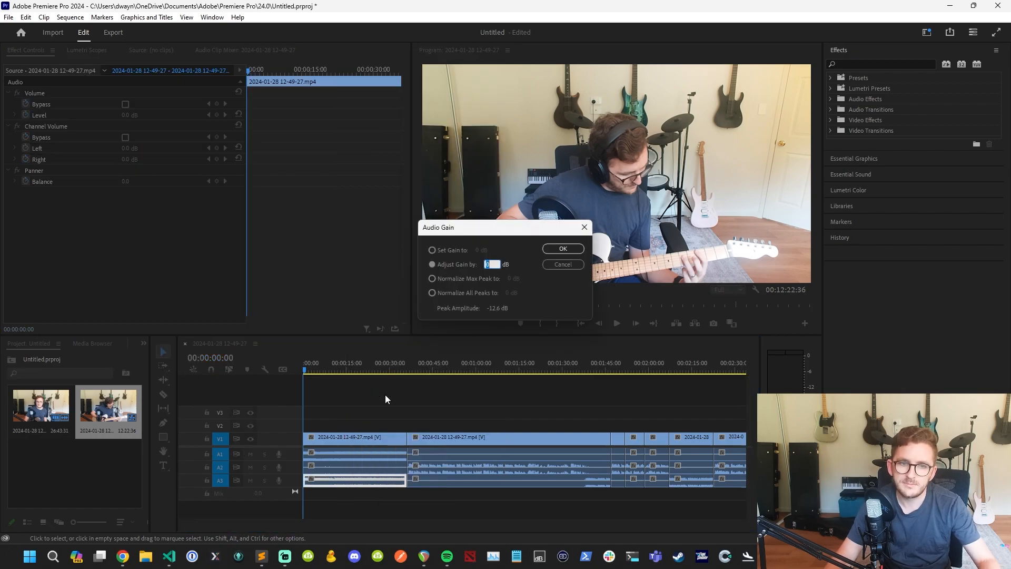
{"action": "key", "text": "Return"}
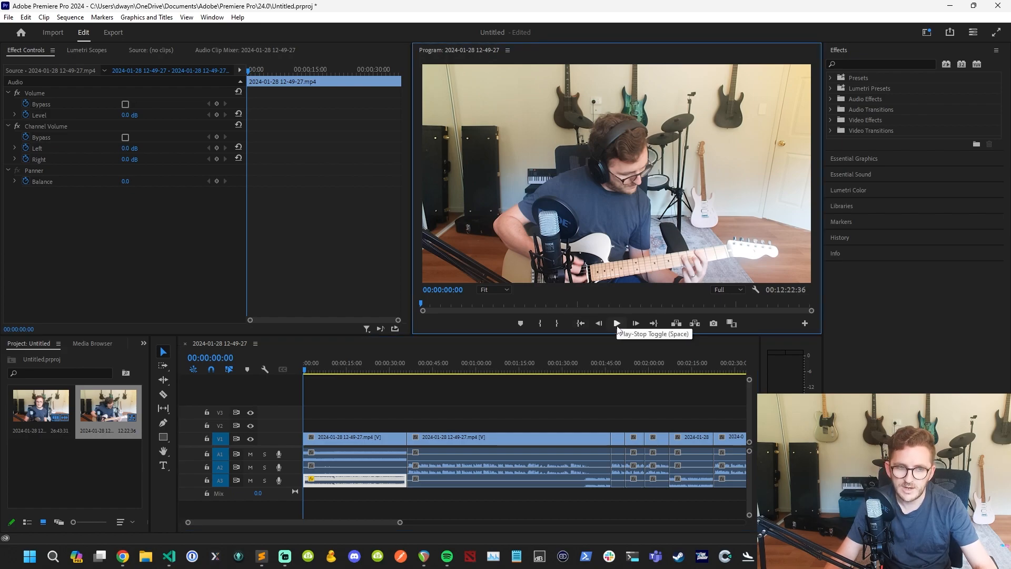
Step: Audition the gain change, rewind to the start and bring Streamlabs Desktop to the front
{"action": "left_click", "coordinate": [616, 323]}
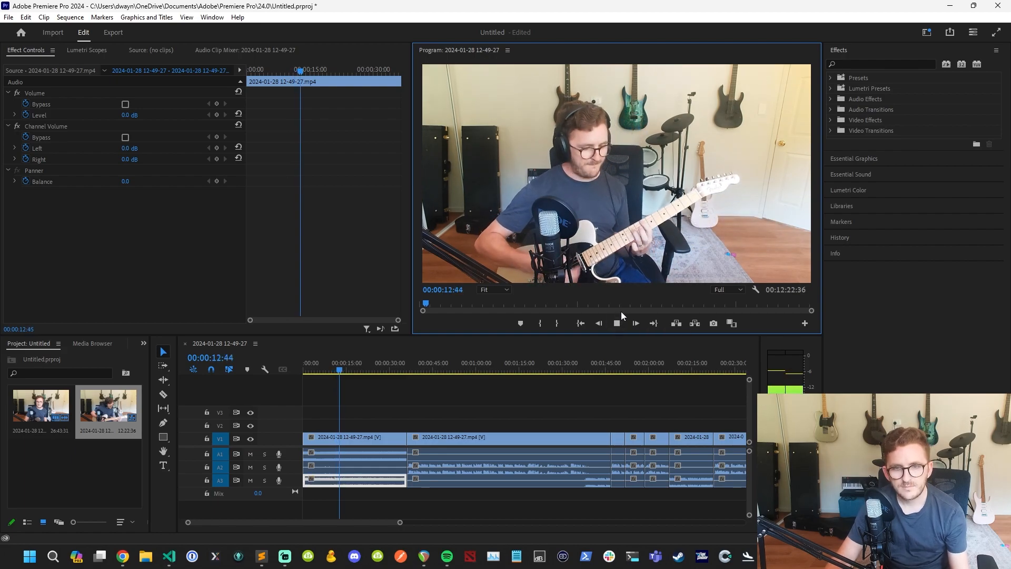
{"action": "left_click", "coordinate": [616, 323]}
{"action": "left_click", "coordinate": [582, 323]}
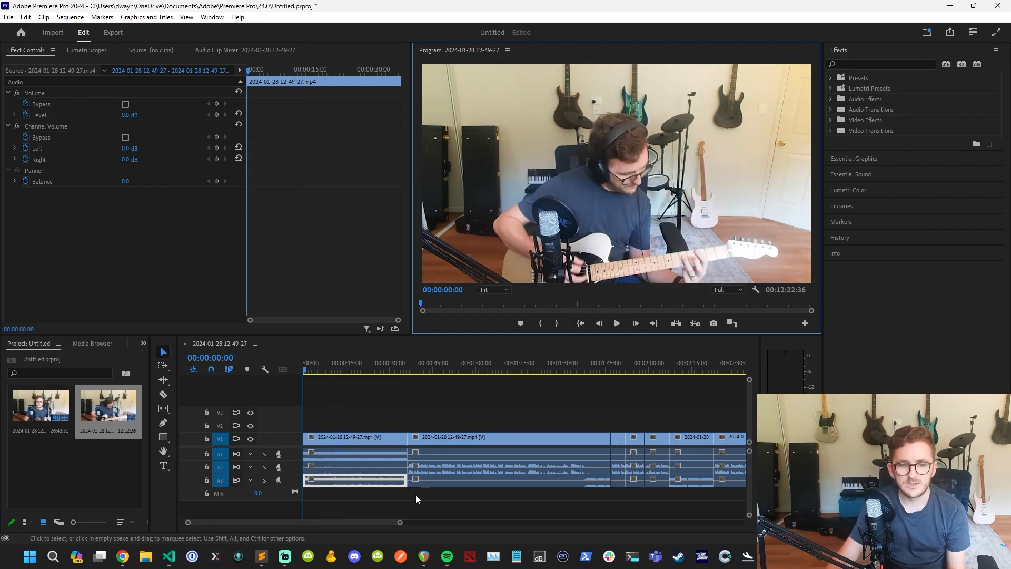
{"action": "left_click", "coordinate": [284, 556]}
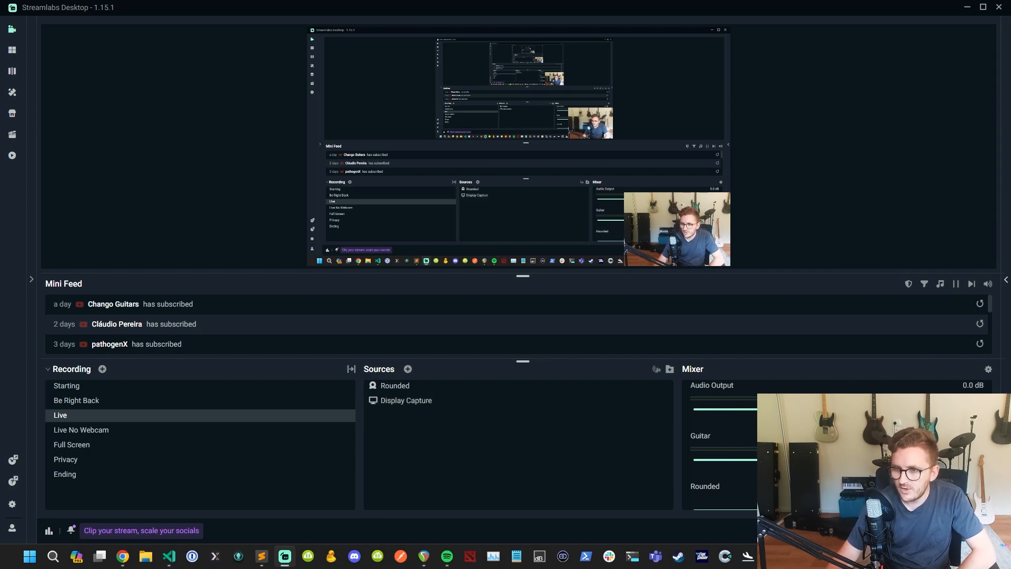
{"action": "scroll", "coordinate": [719, 443], "scroll_direction": "up", "scroll_amount": 2}
{"action": "right_click", "coordinate": [860, 391]}
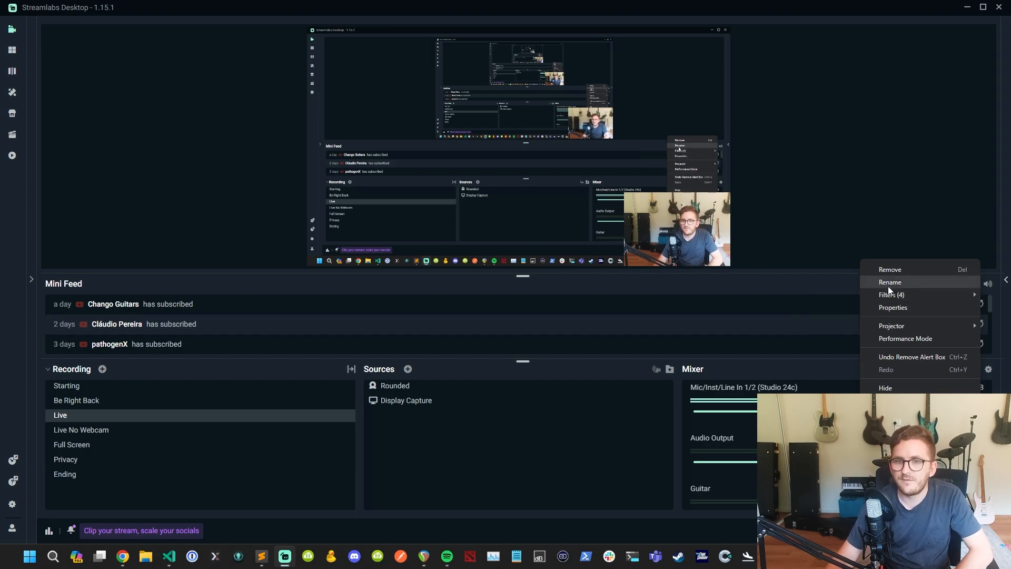
{"action": "left_click", "coordinate": [799, 242]}
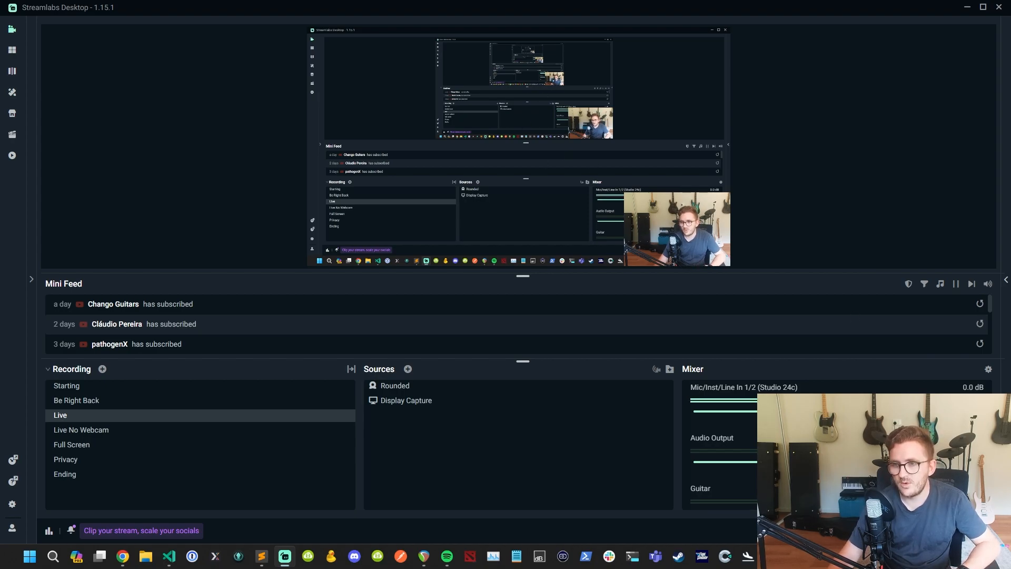
{"action": "scroll", "coordinate": [981, 387], "scroll_direction": "down", "scroll_amount": 2}
{"action": "scroll", "coordinate": [982, 388], "scroll_direction": "up", "scroll_amount": 4}
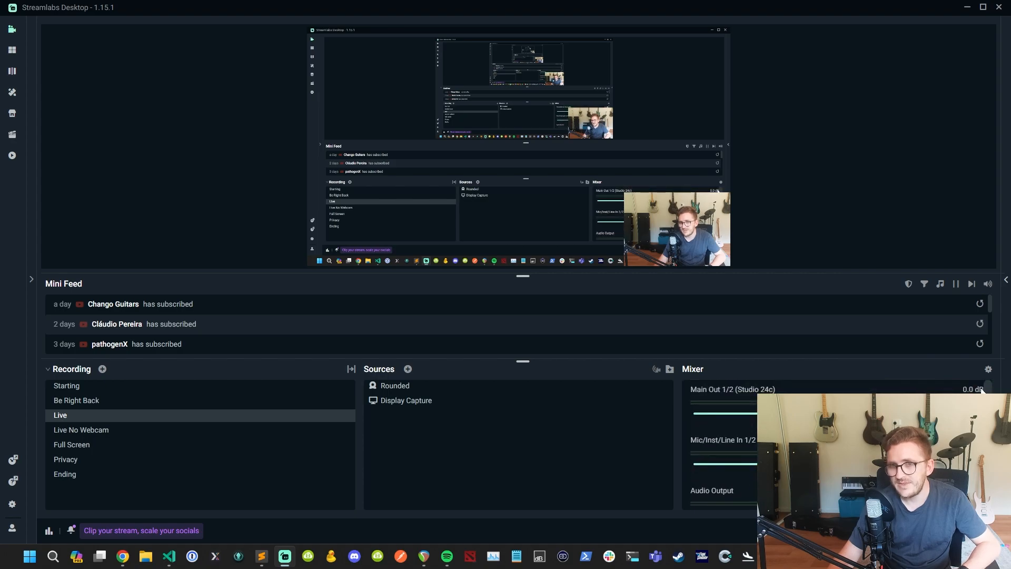